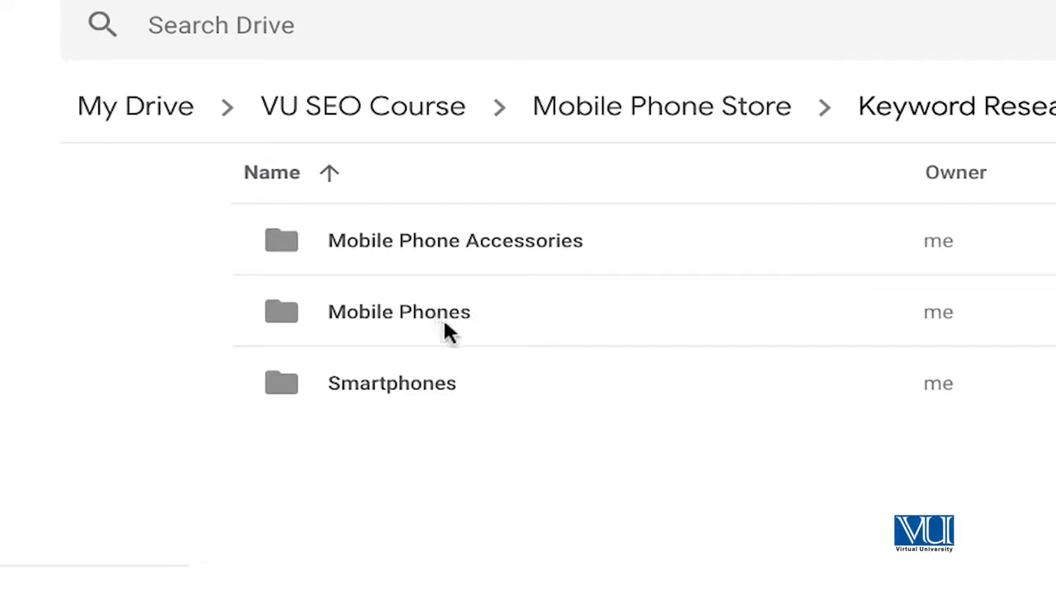
- Create a new Google Sheets spreadsheet inside the Mobile Phones folder
double_click(428, 321)
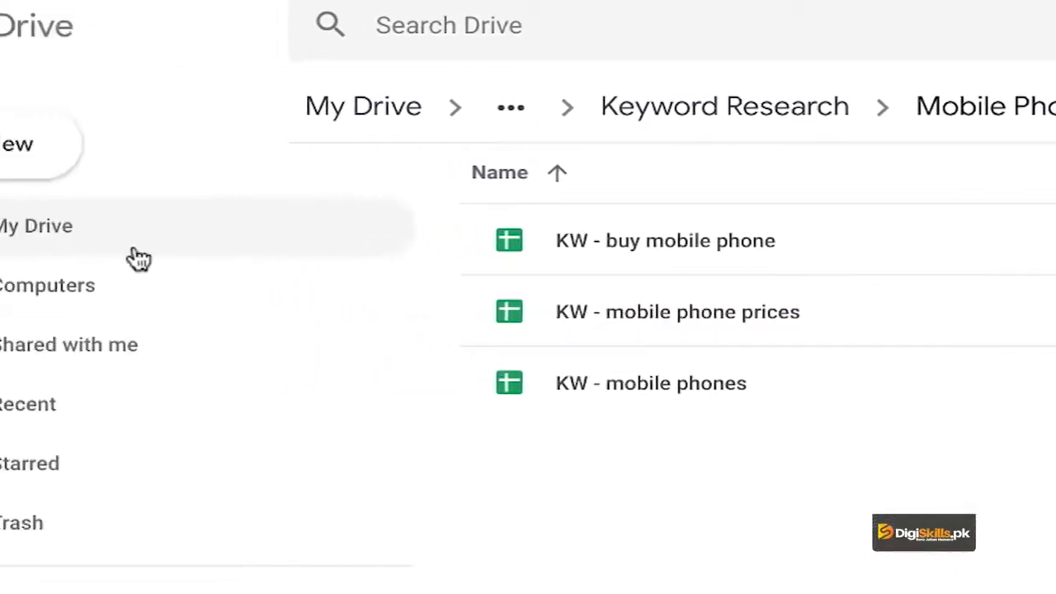
left_click(112, 174)
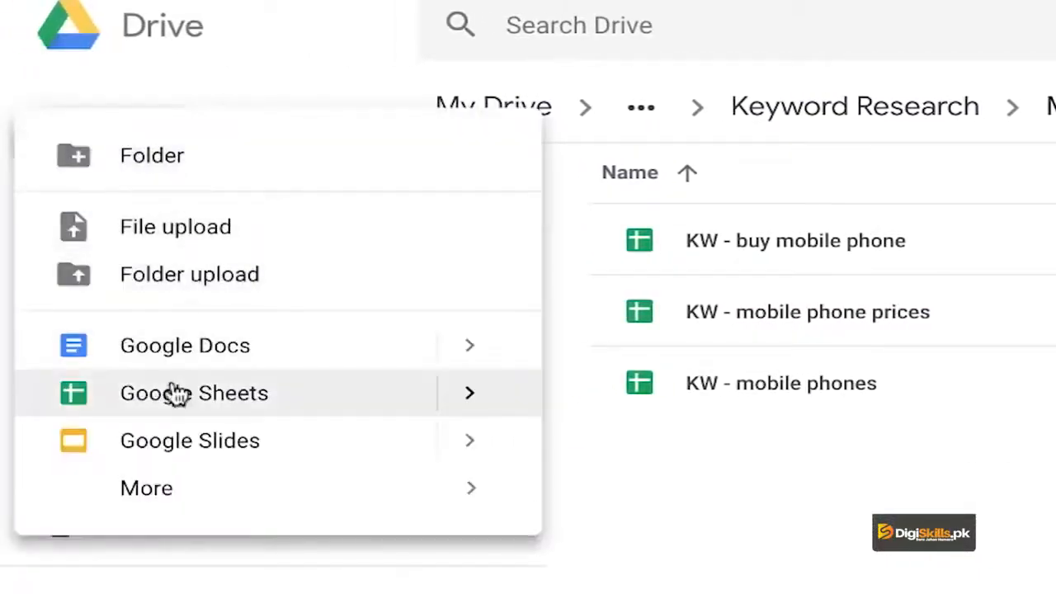
left_click(697, 518)
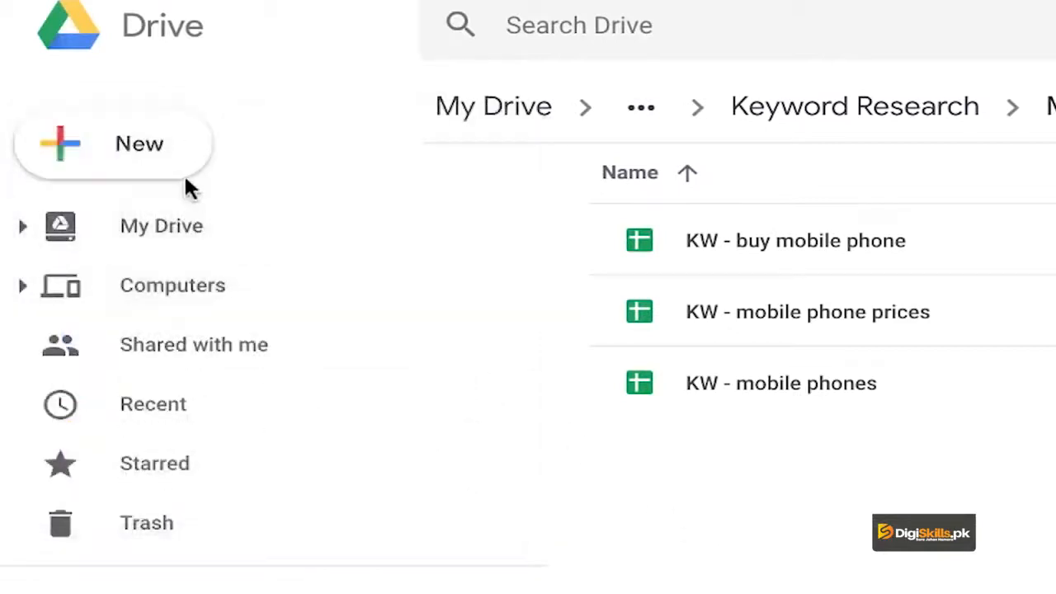
left_click(108, 166)
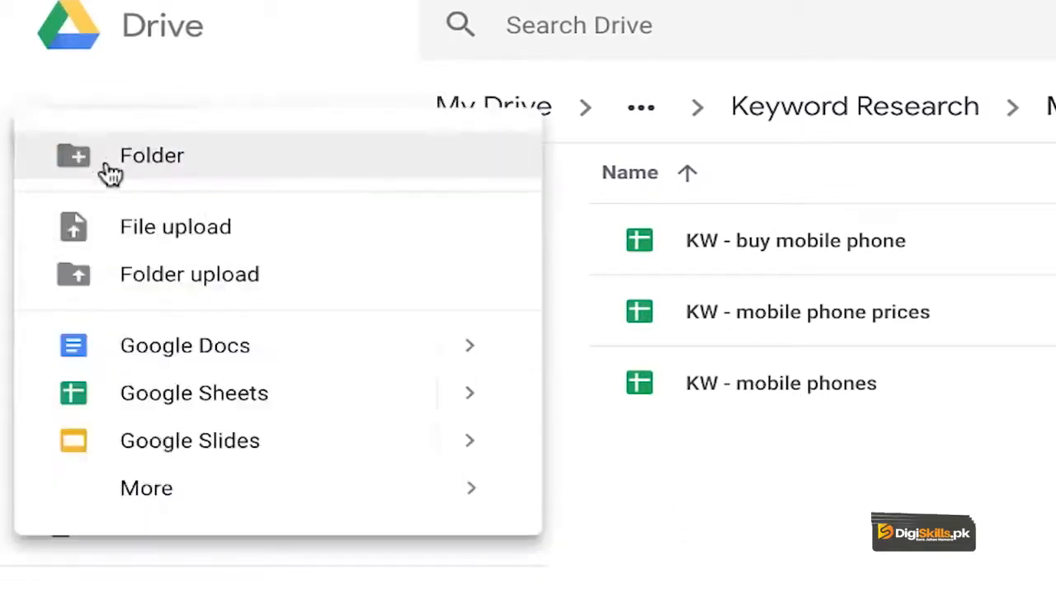
left_click(157, 402)
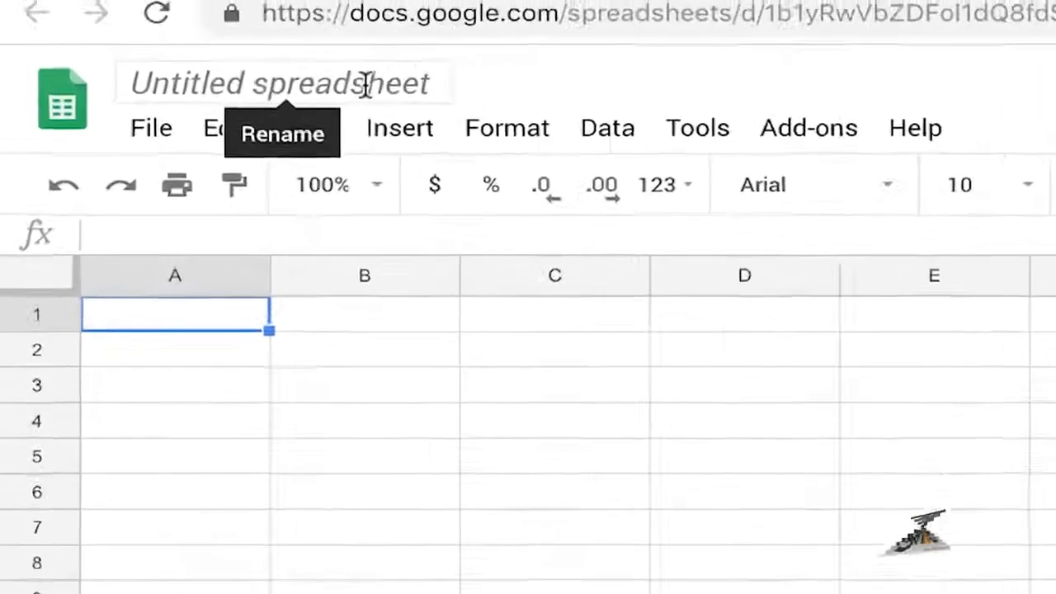
- Rename the untitled spreadsheet as "KW - Mobile Phones - Main"
left_click(285, 41)
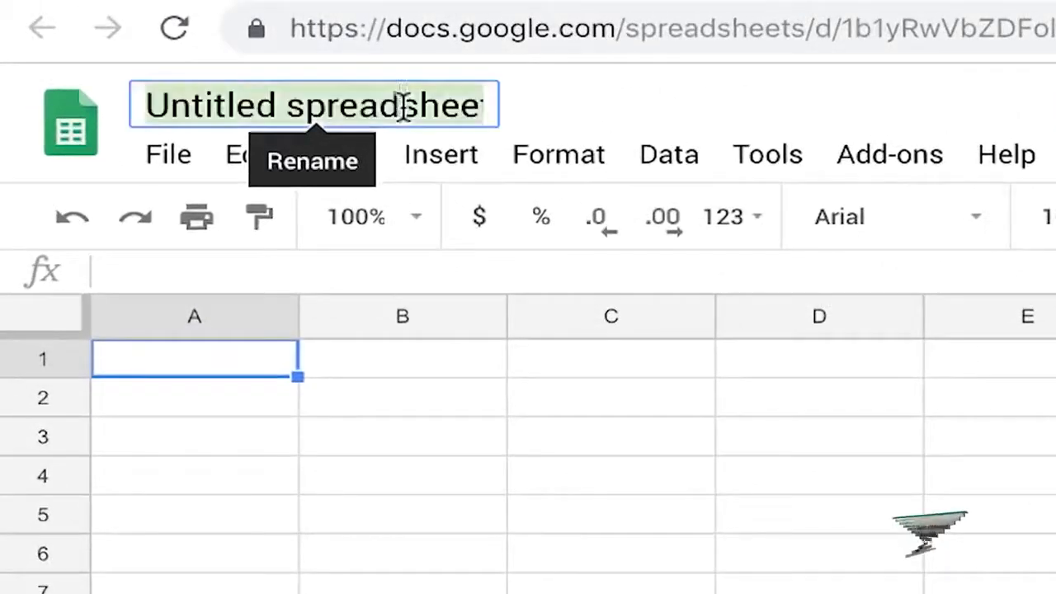
type("KW")
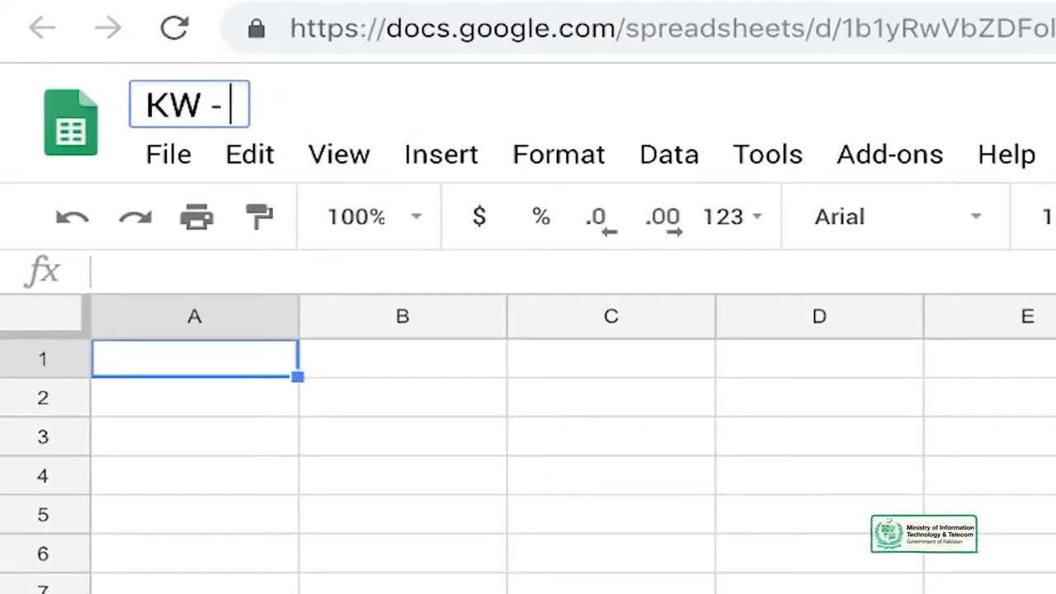
type(" - M")
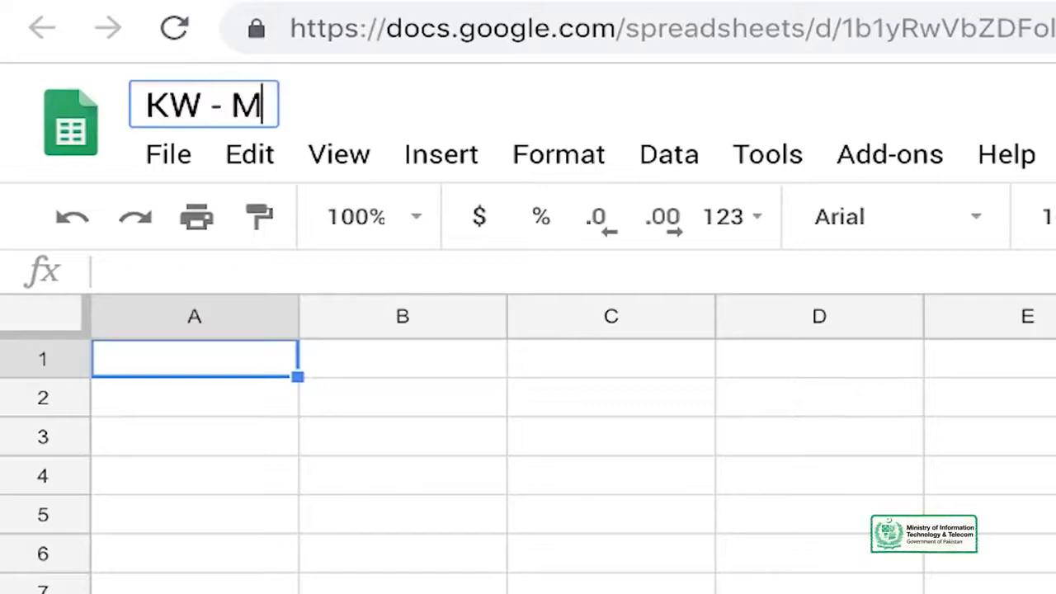
type("obile ")
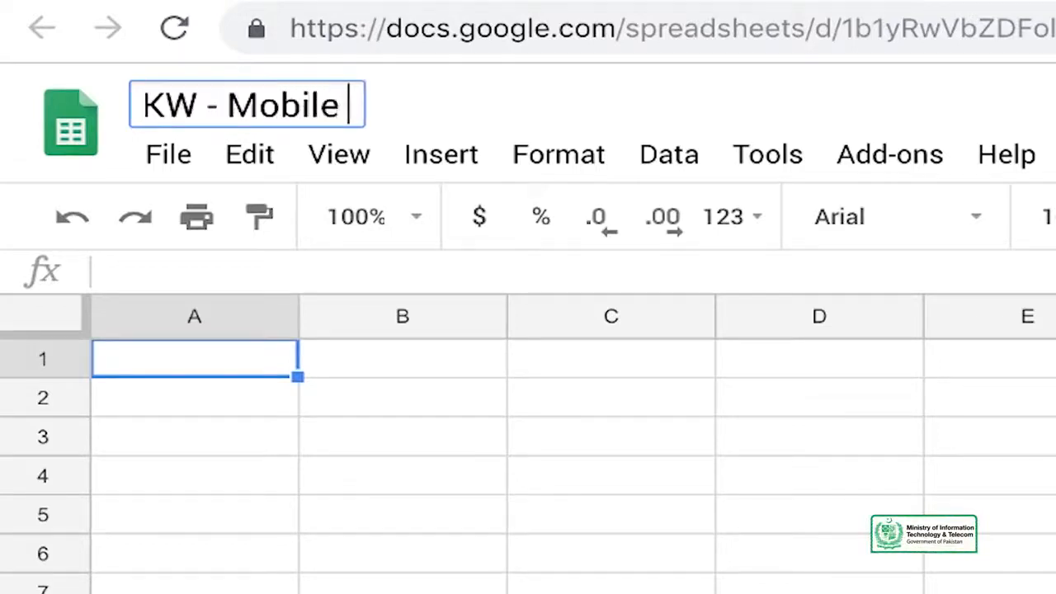
type("Phone ")
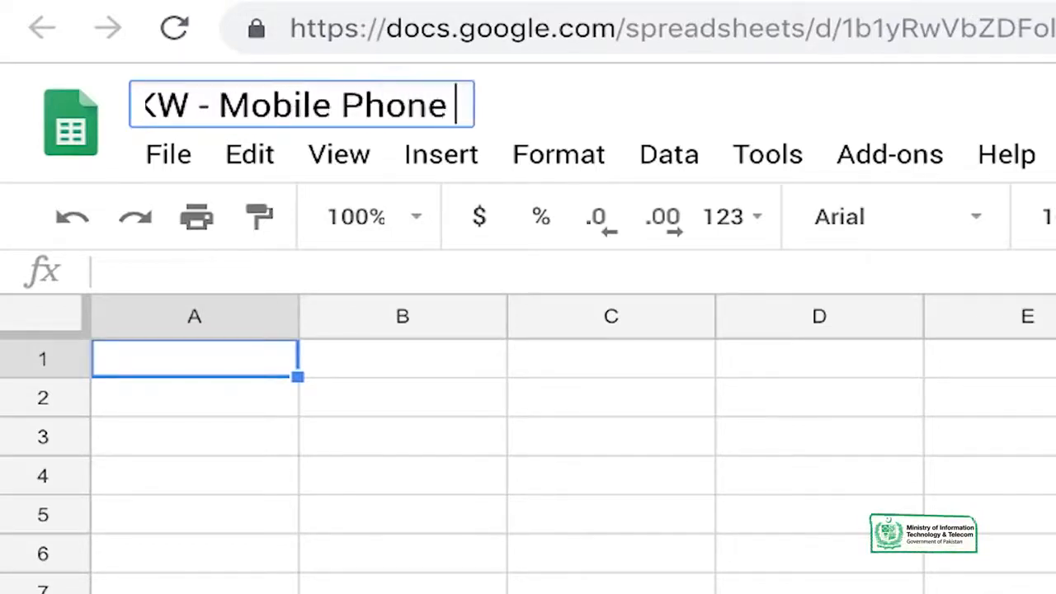
type("- Main")
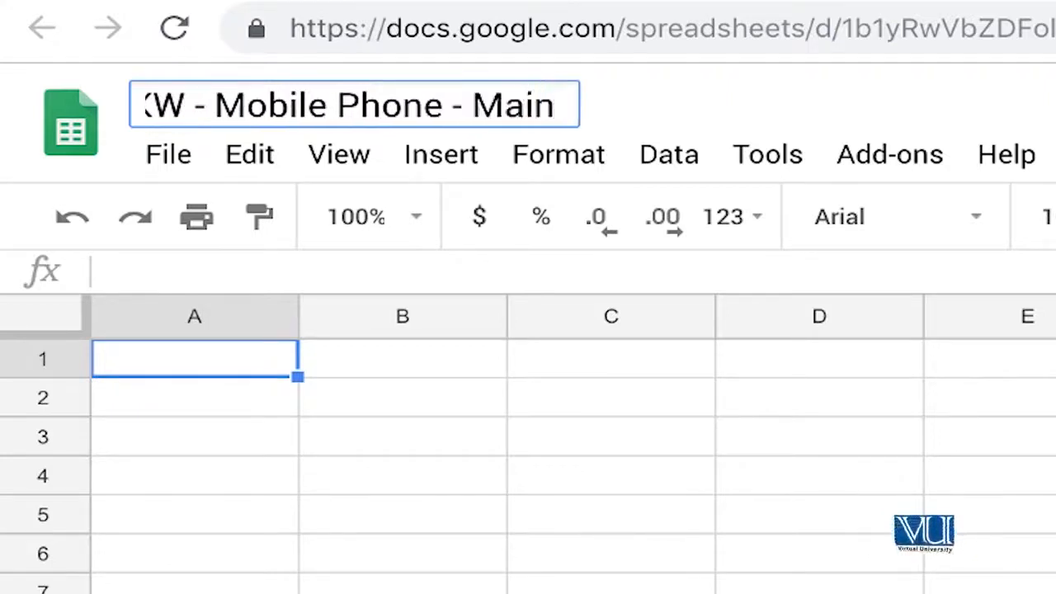
key("BackSpace")
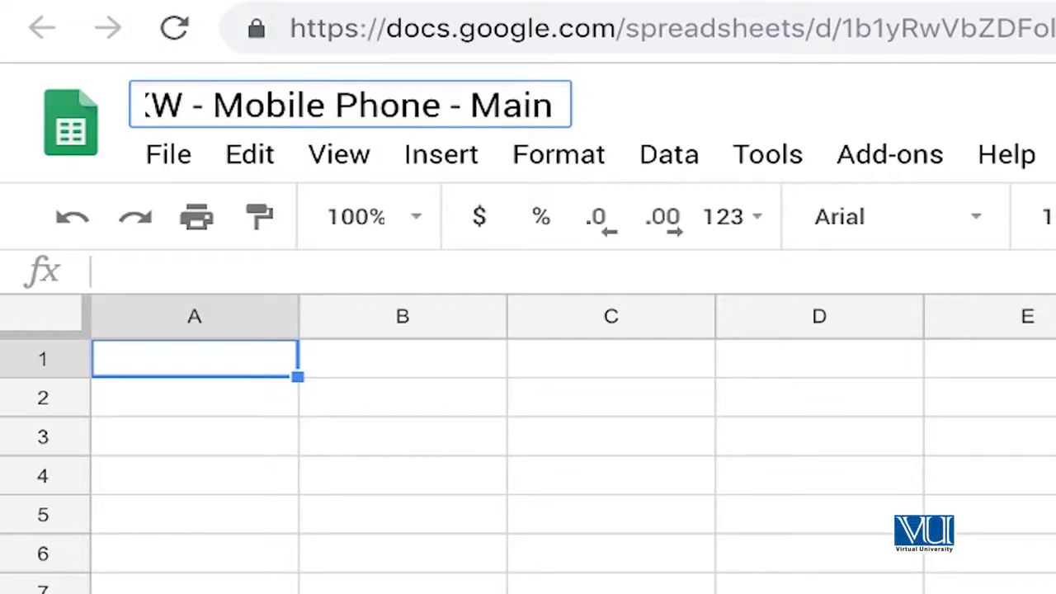
key("Return")
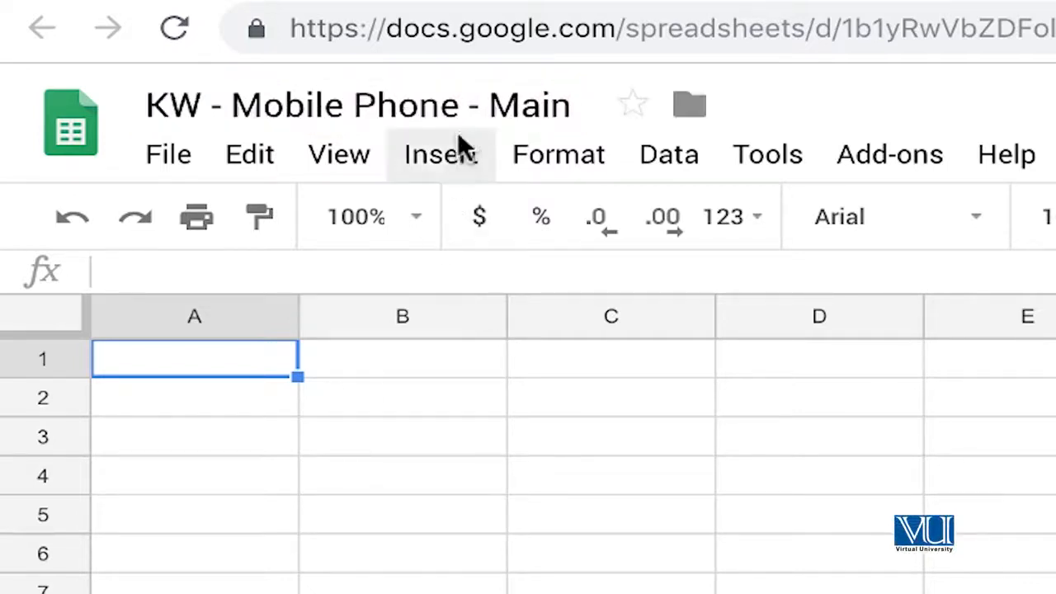
left_click(459, 109)
type("s")
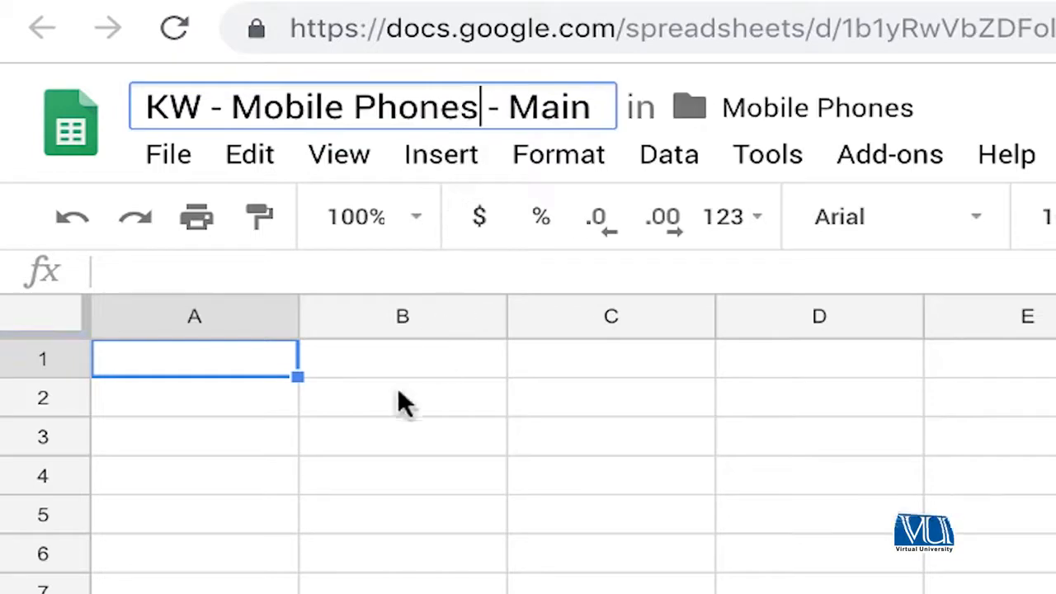
left_click(341, 409)
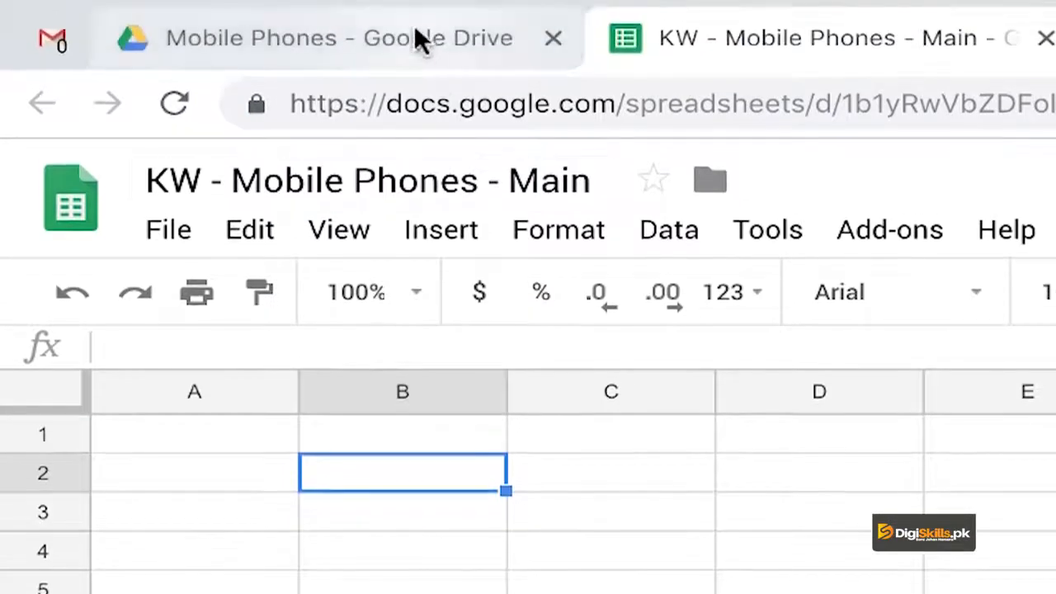
- Open the "KW - buy mobile phone", "KW - mobile phones" and "KW - mobile phone prices" spreadsheets from the Mobile Phones folder in Drive
left_click(414, 37)
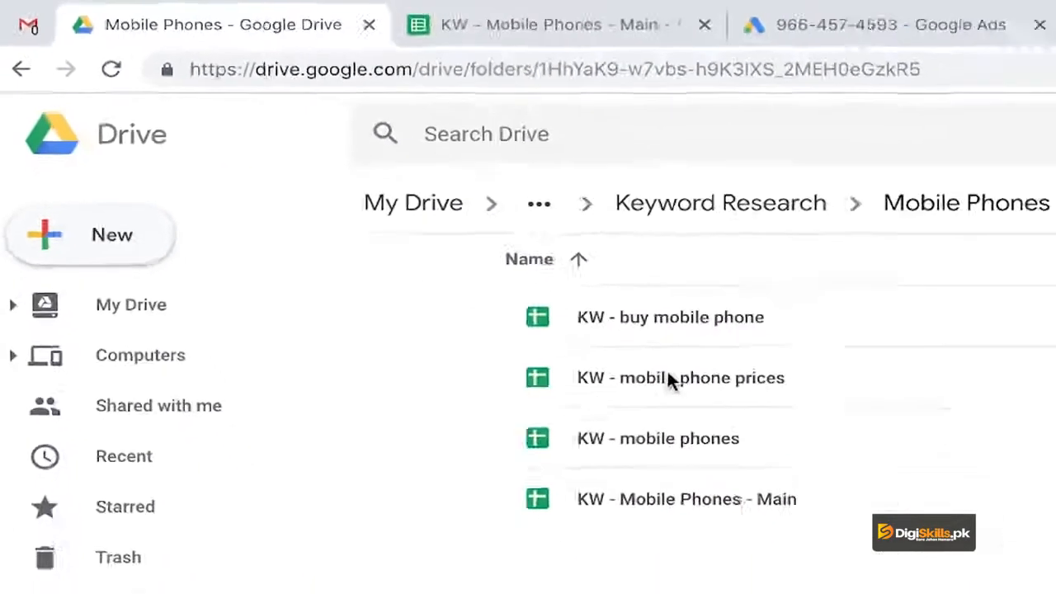
double_click(638, 299)
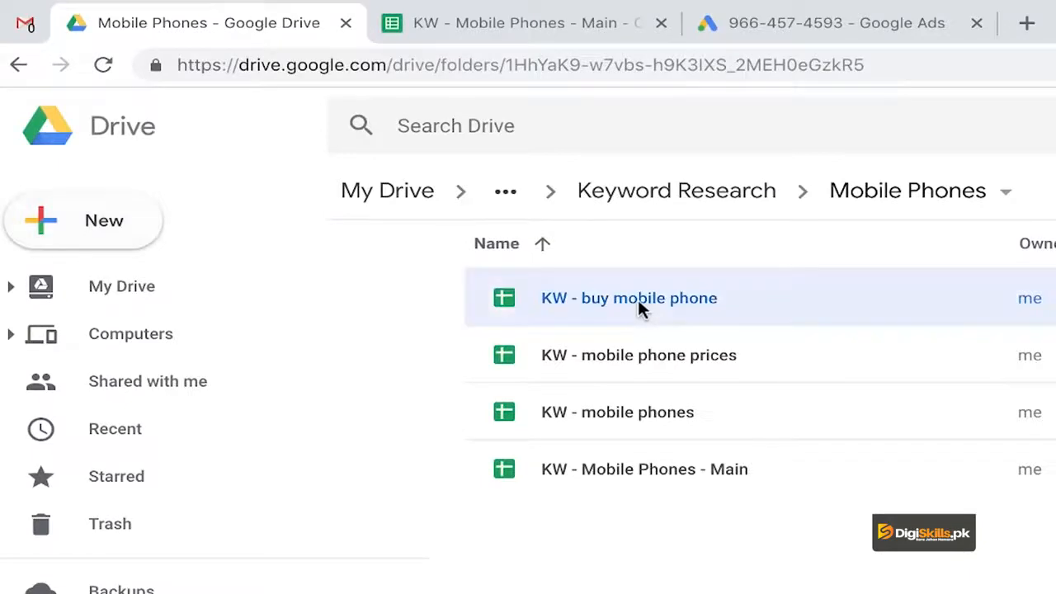
left_click(220, 26)
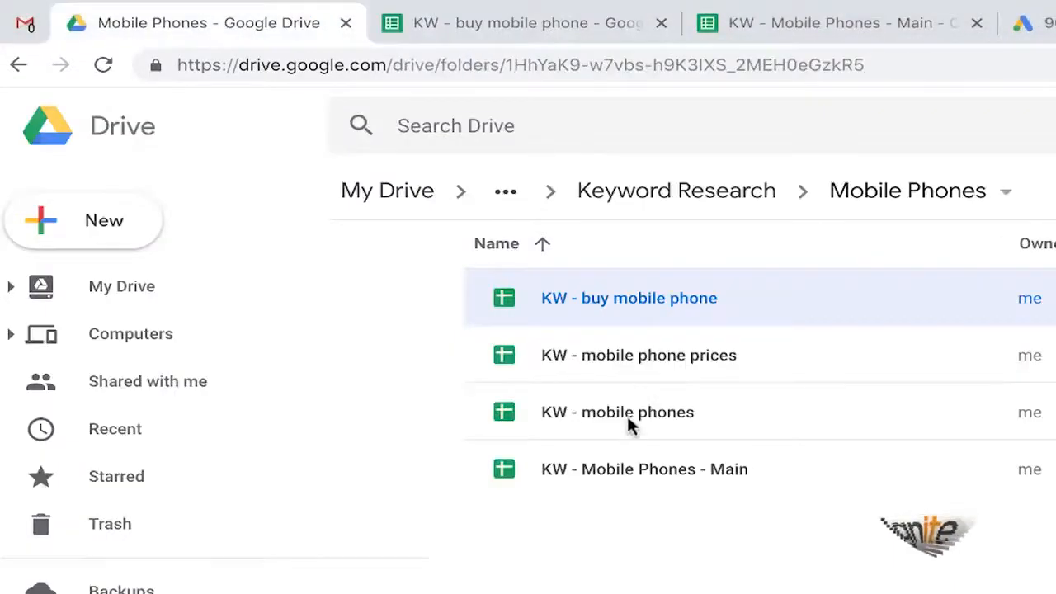
double_click(627, 416)
left_click(236, 26)
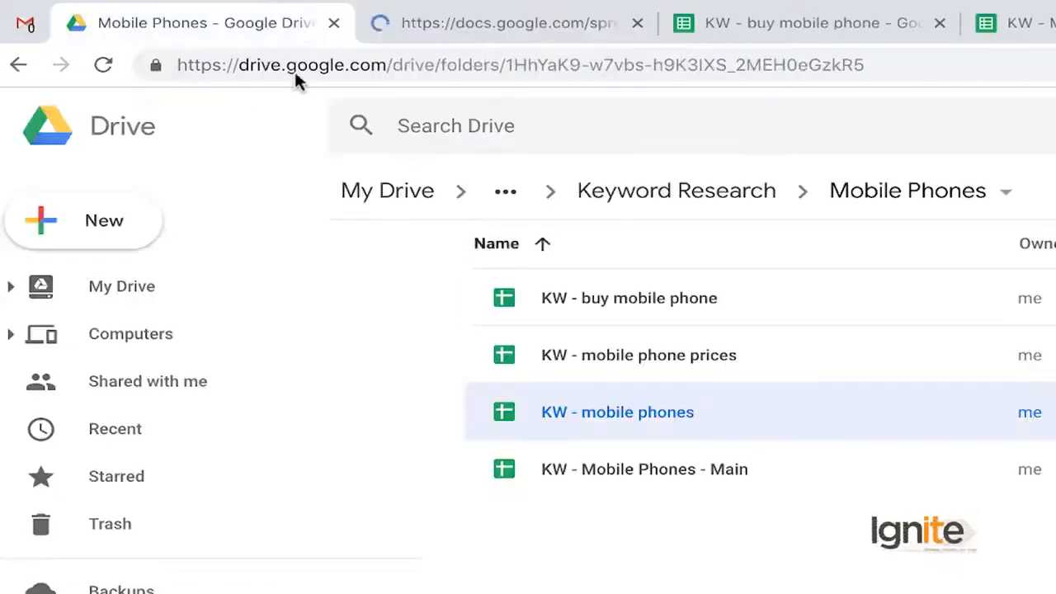
double_click(607, 358)
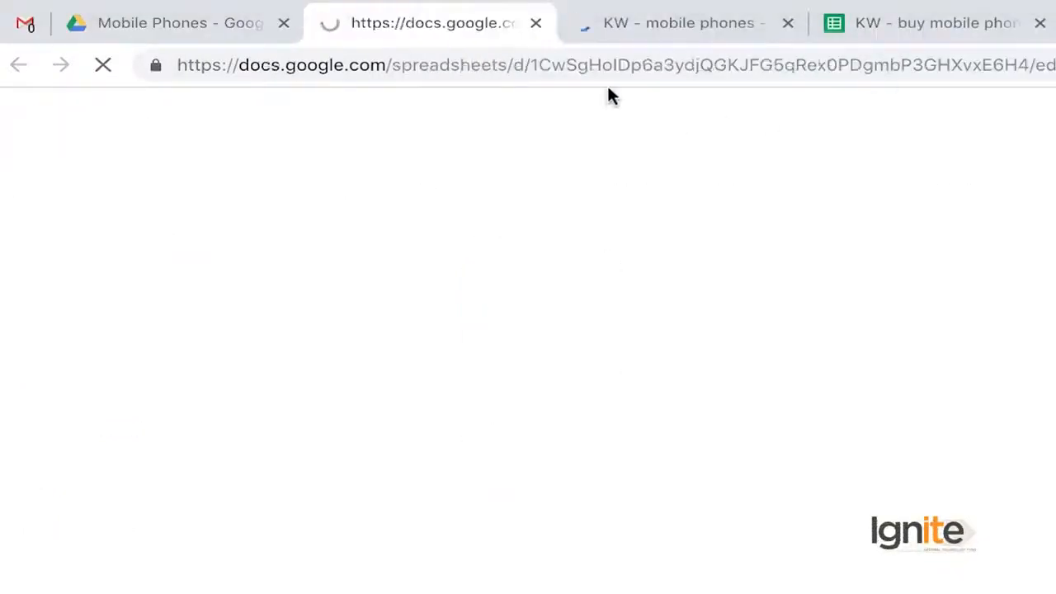
left_click(692, 33)
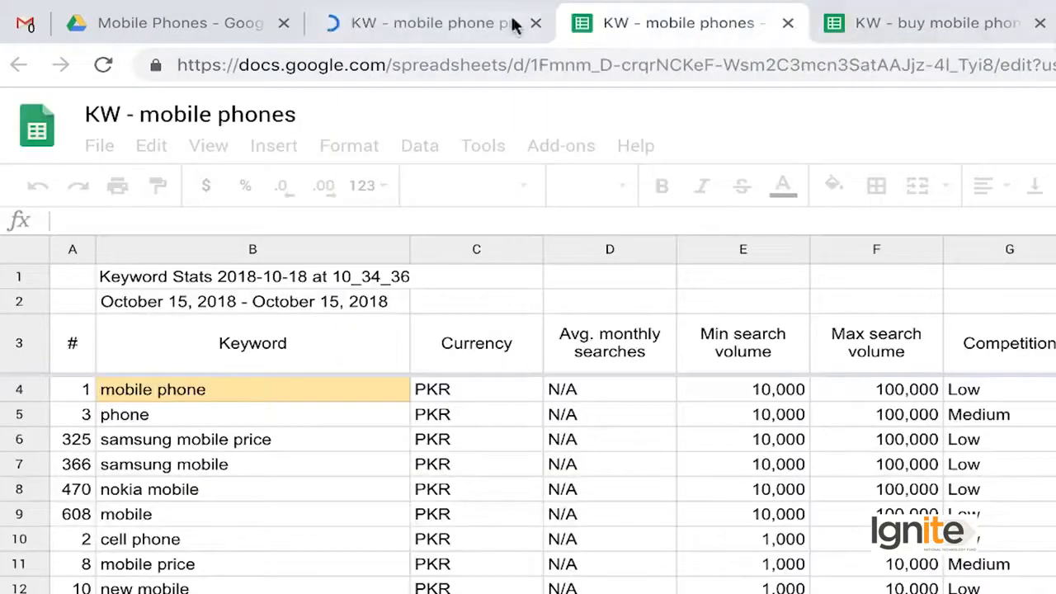
- Copy the entire contents of "KW - buy mobile phone" into the "KW - Mobile Phones - Main" spreadsheet
left_click(942, 23)
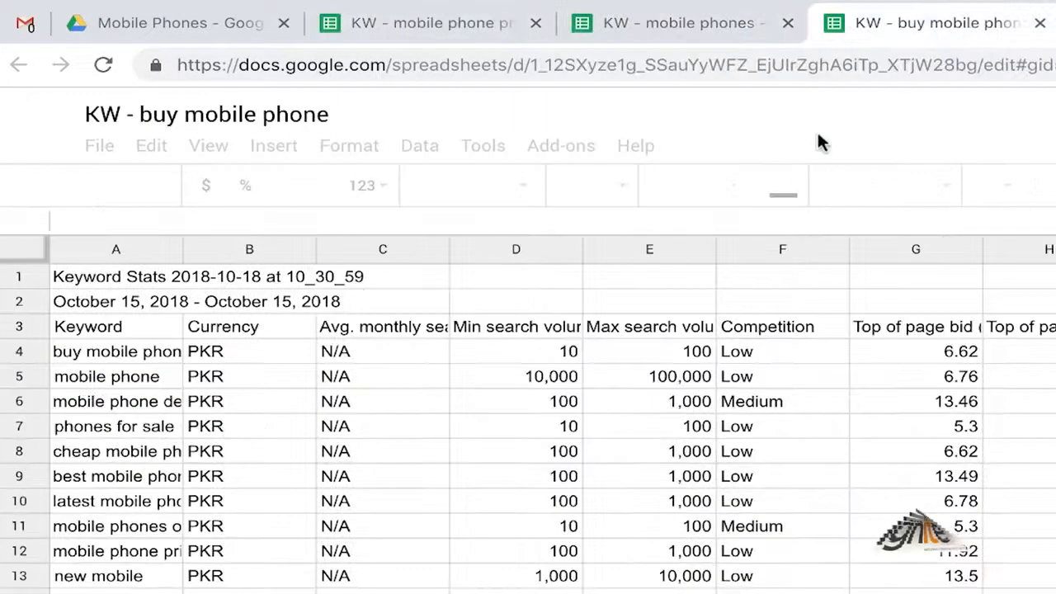
left_click(297, 401)
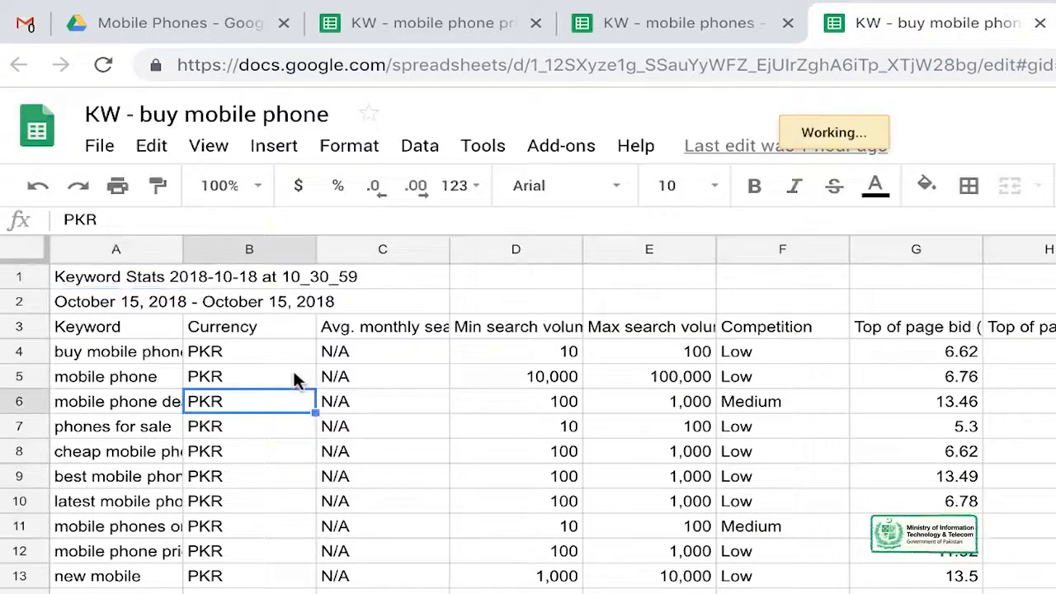
key("ctrl+a")
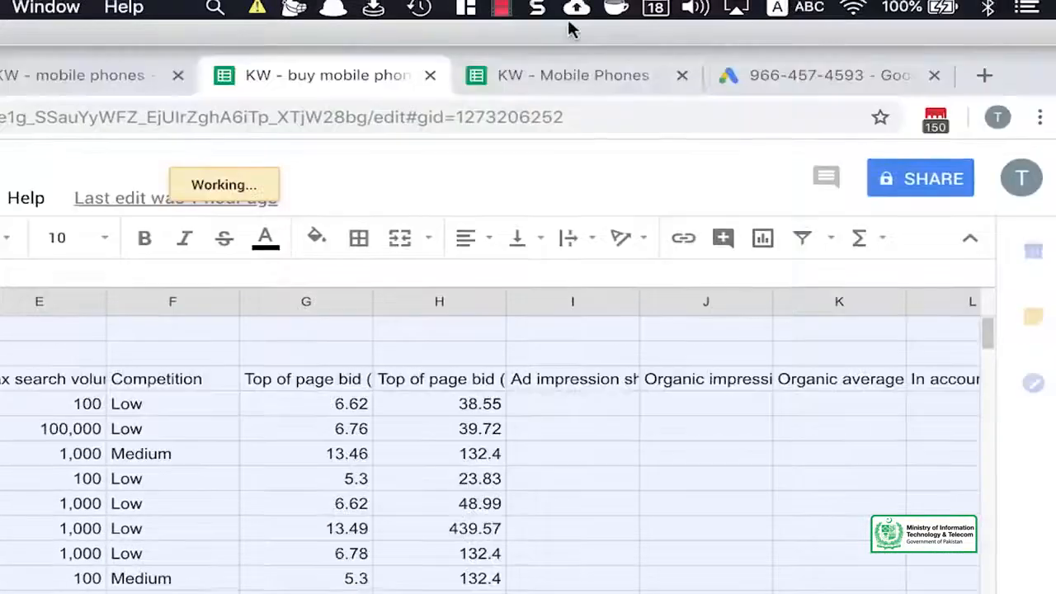
left_click(575, 75)
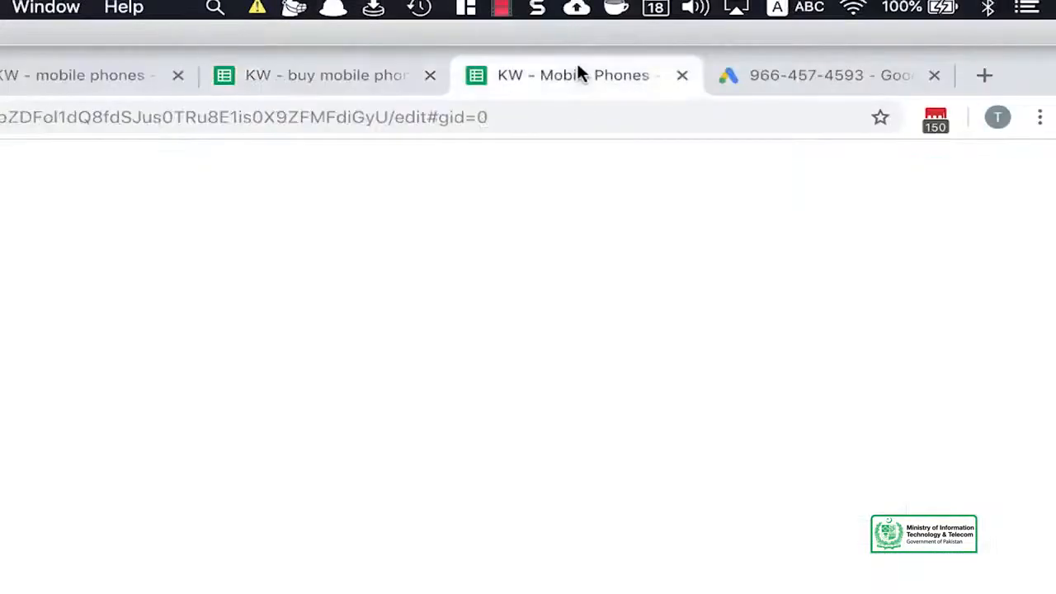
key("ctrl+v")
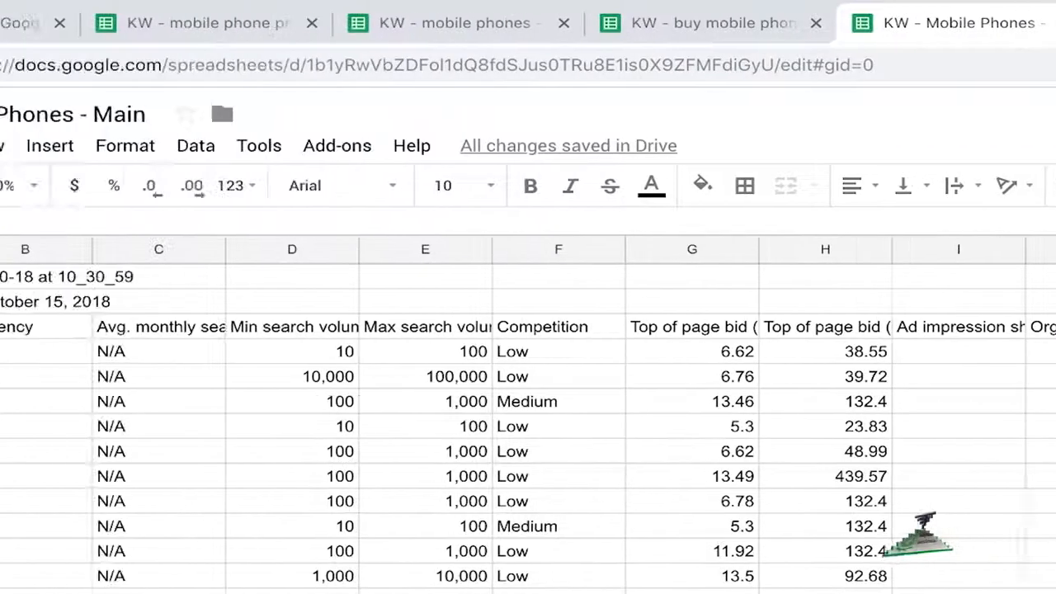
- Clear the keyword stats title in cell A1 and the date range in cell A2
left_click(143, 327)
key("Up")
key("Up")
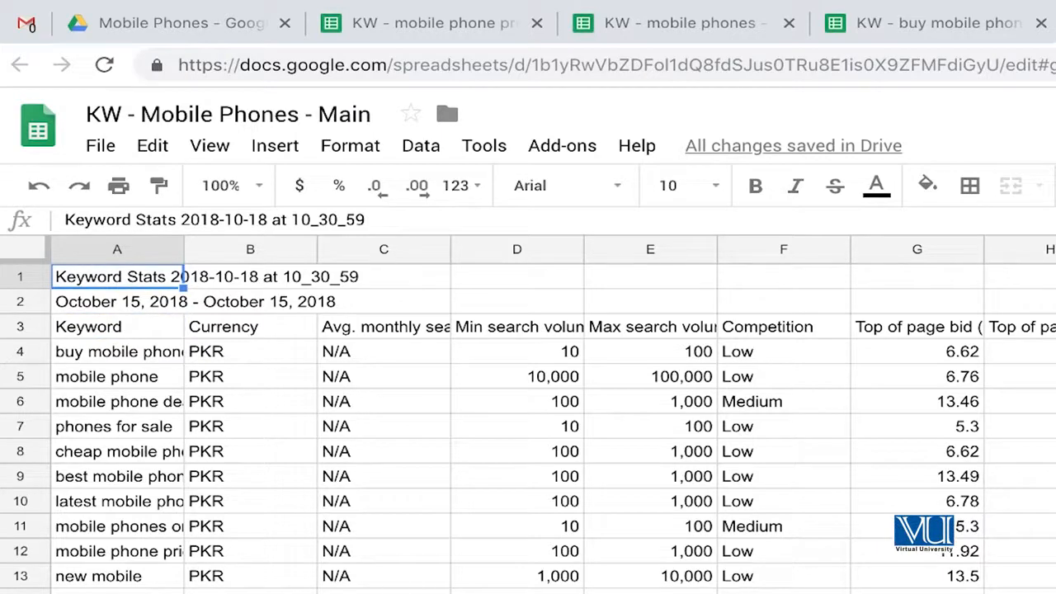
key("Delete")
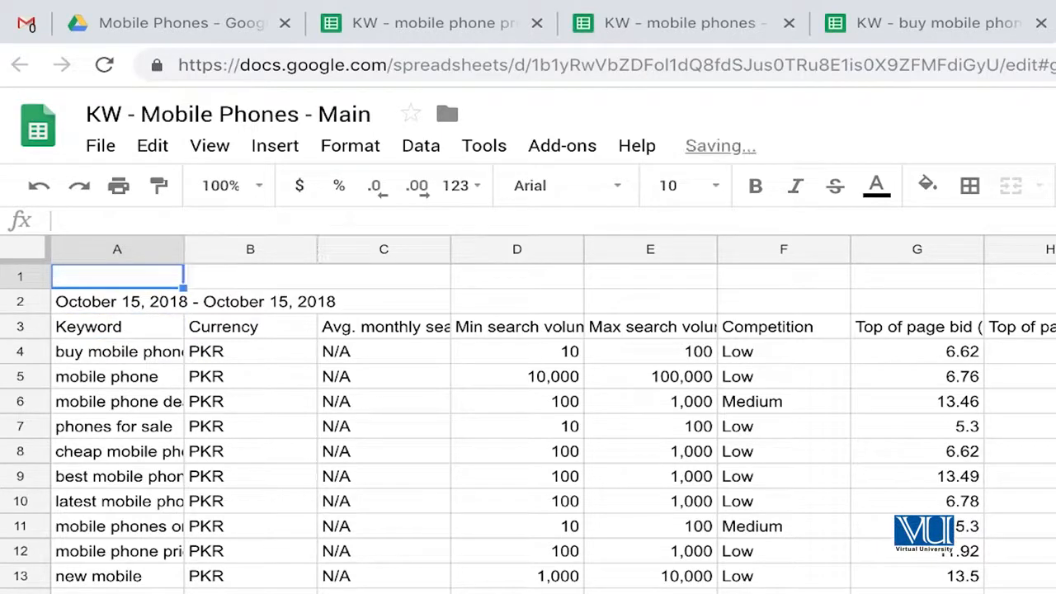
key("Down")
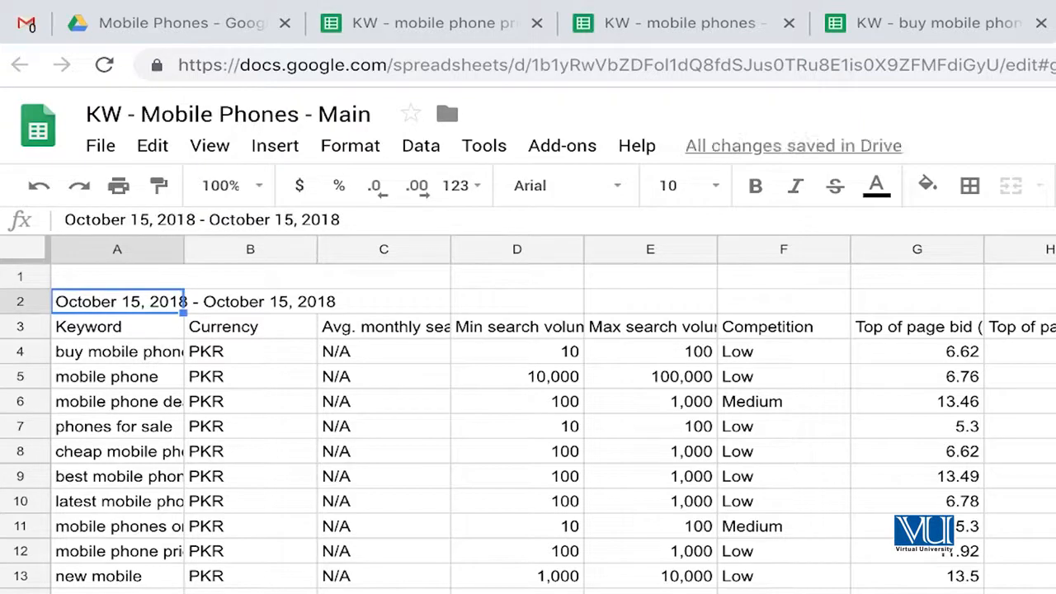
key("Delete")
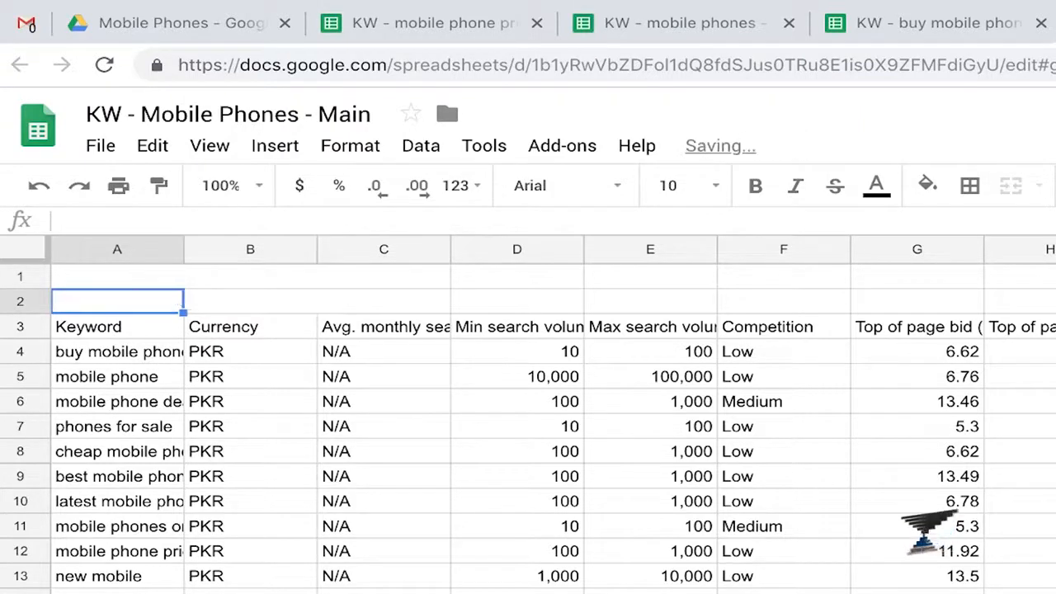
- Delete the empty rows 1 and 2 above the column headers
left_click(10, 275)
key("shift+Down")
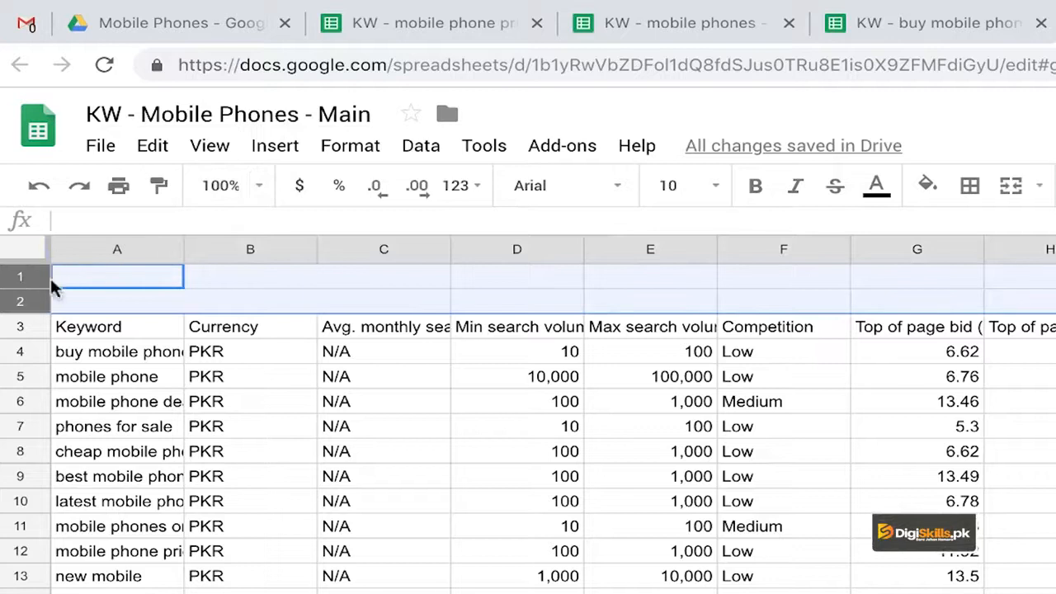
left_click(154, 148)
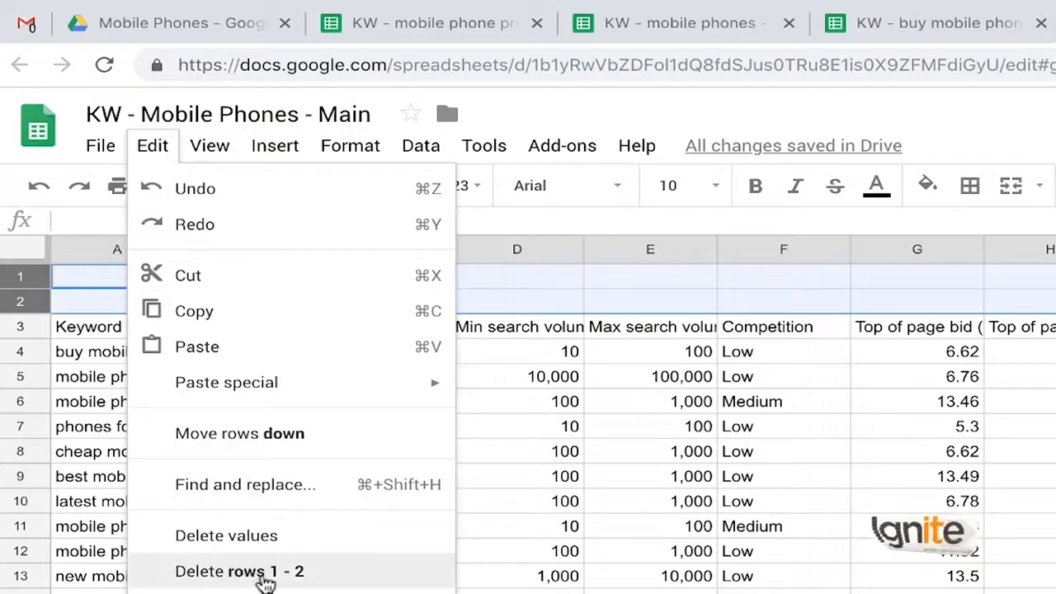
left_click(264, 574)
left_click(261, 373)
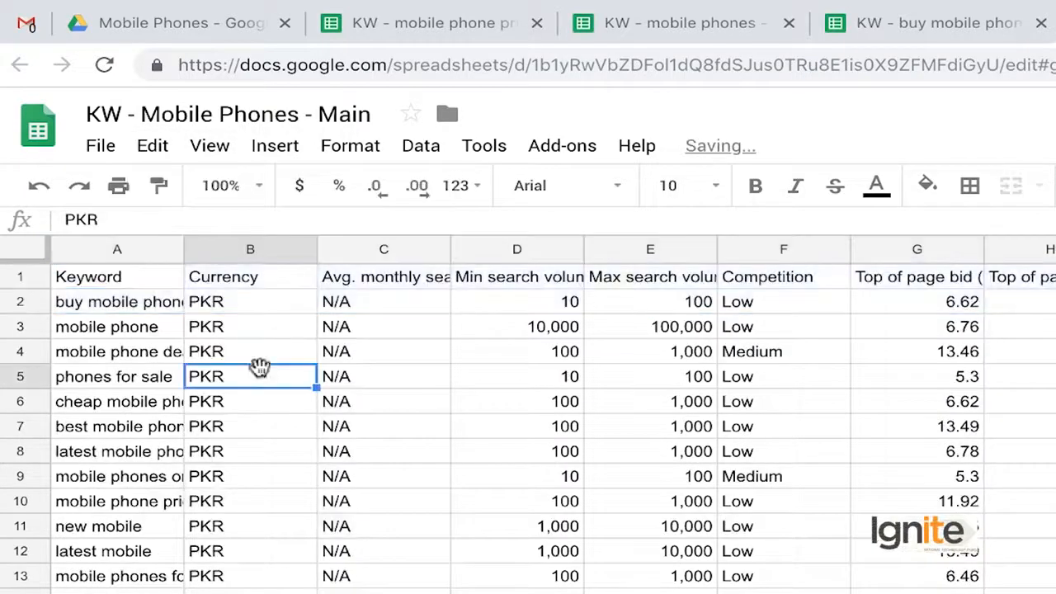
- Fit the width of the Keyword column A to its contents and look over the keywords
left_click(130, 282)
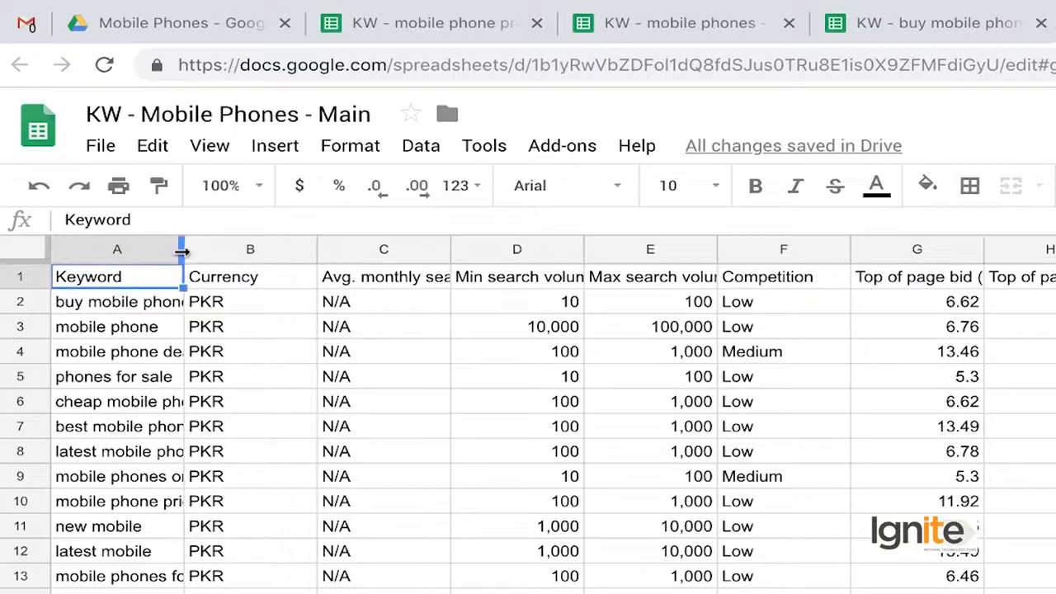
double_click(182, 250)
scroll(259, 380, "down", 1)
scroll(259, 379, "up", 1)
scroll(548, 392, "down", 1)
scroll(546, 391, "up", 1)
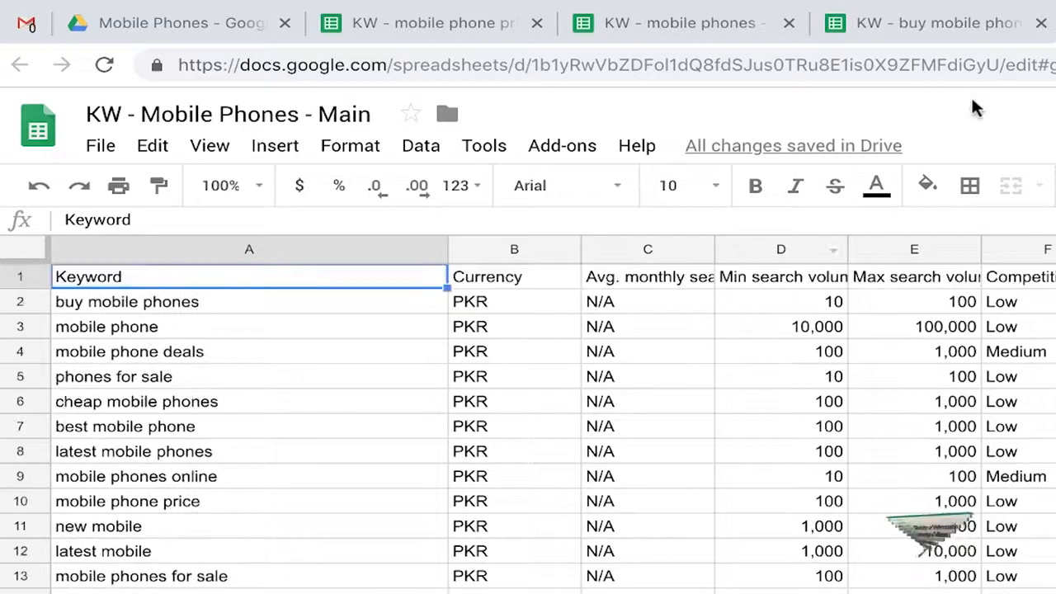
- Close the "KW - buy mobile phone" spreadsheet and switch to "KW - mobile phones"
left_click(955, 35)
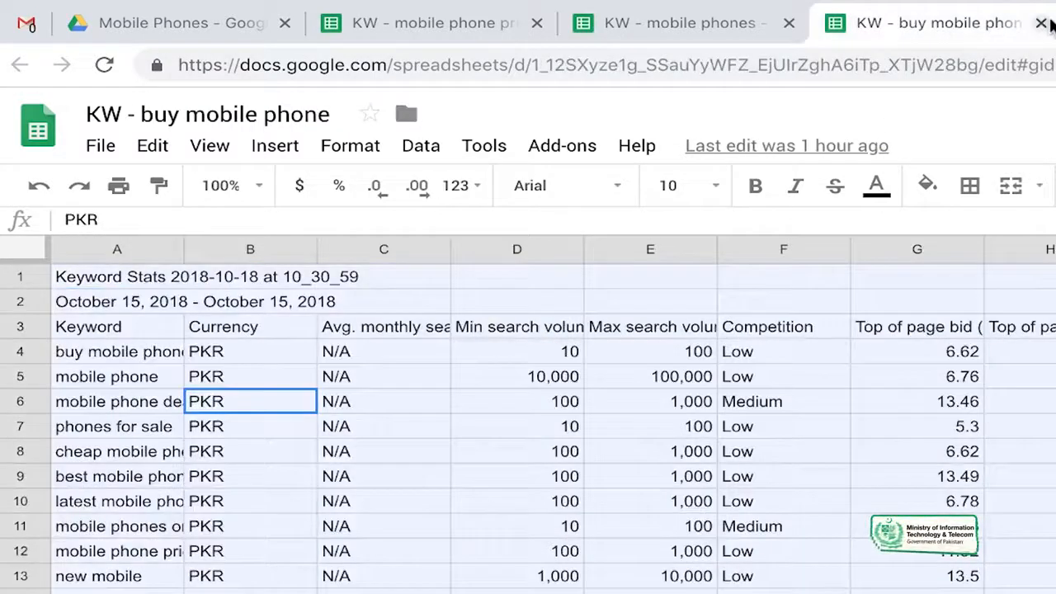
left_click(1041, 23)
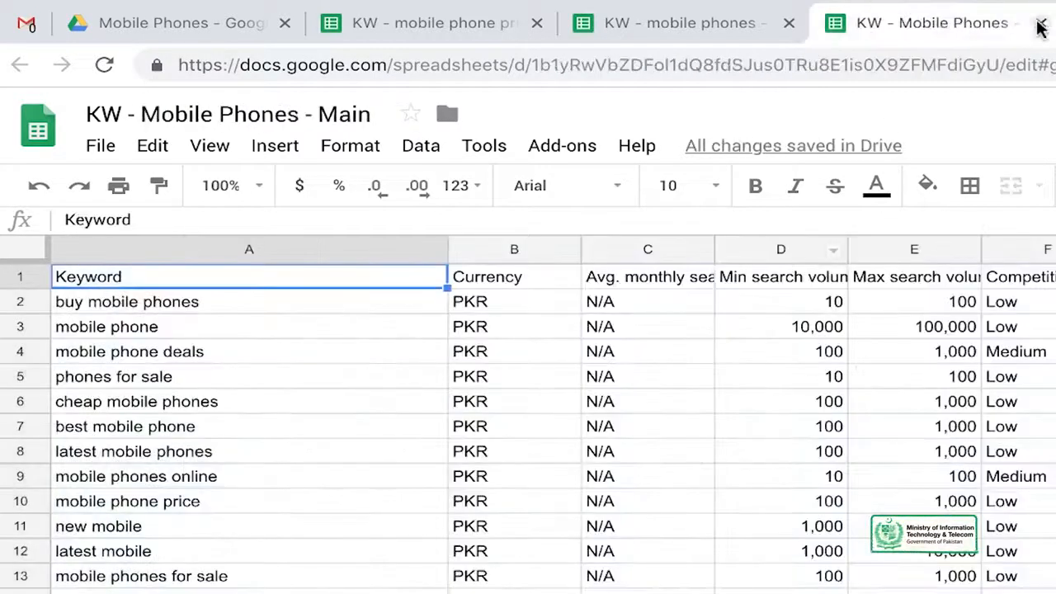
left_click(701, 21)
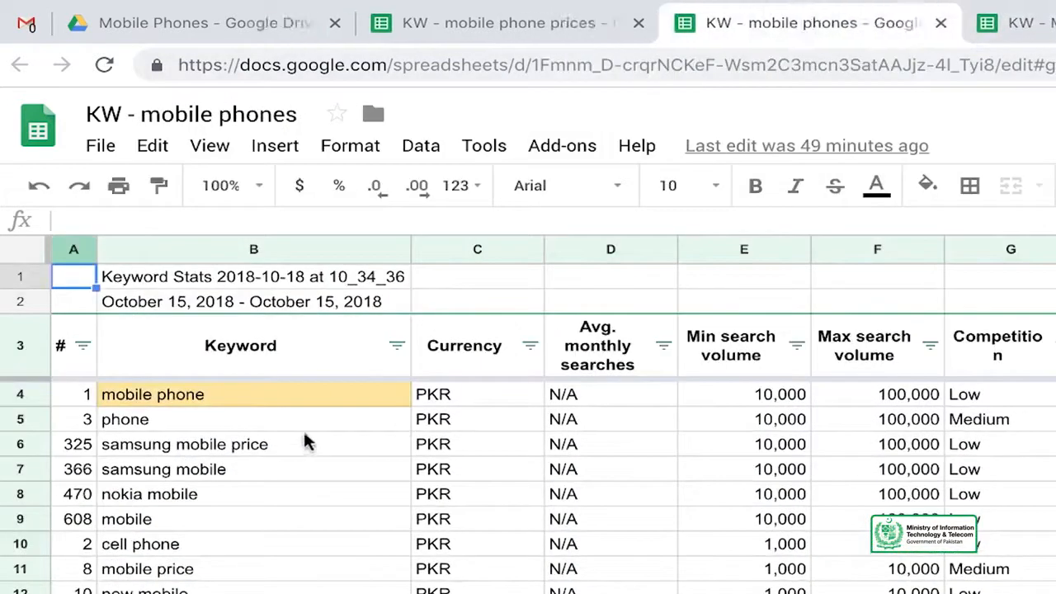
- Sort the keyword table from A to Z by the # column
left_click(302, 429)
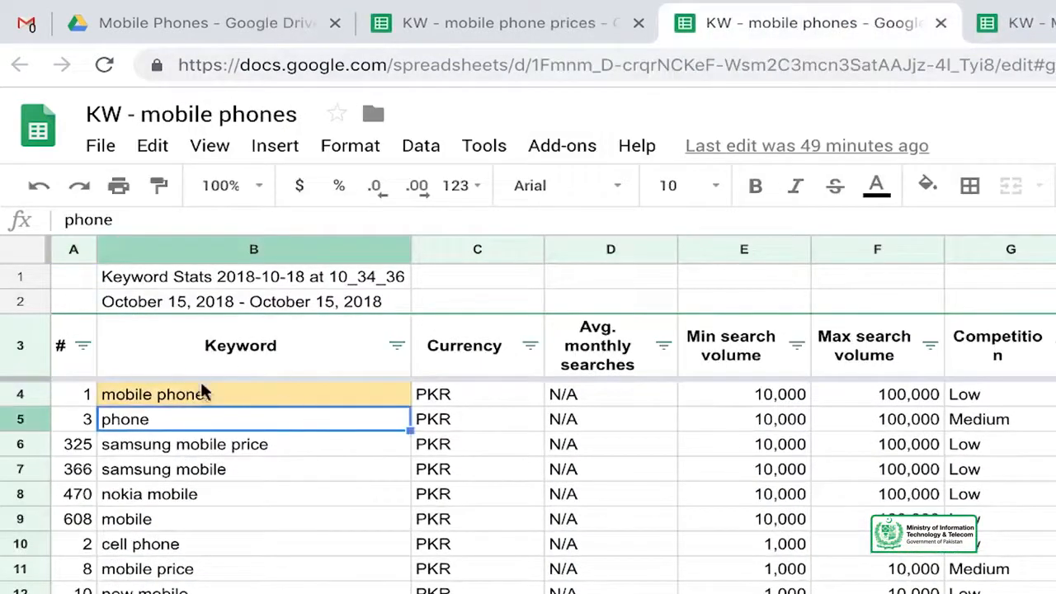
left_click(82, 347)
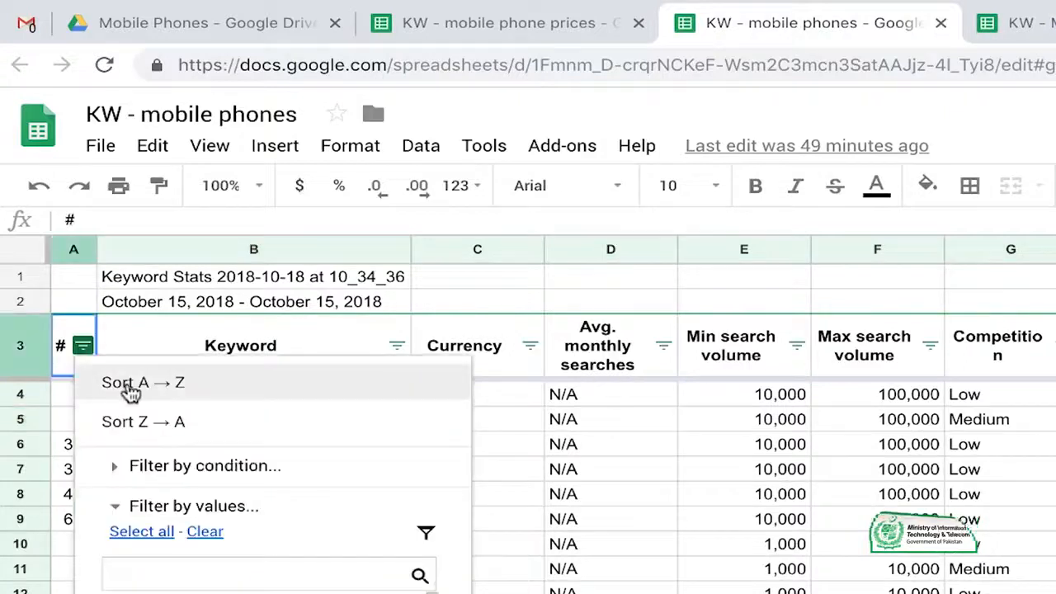
left_click(183, 386)
left_click(208, 423)
key("Up")
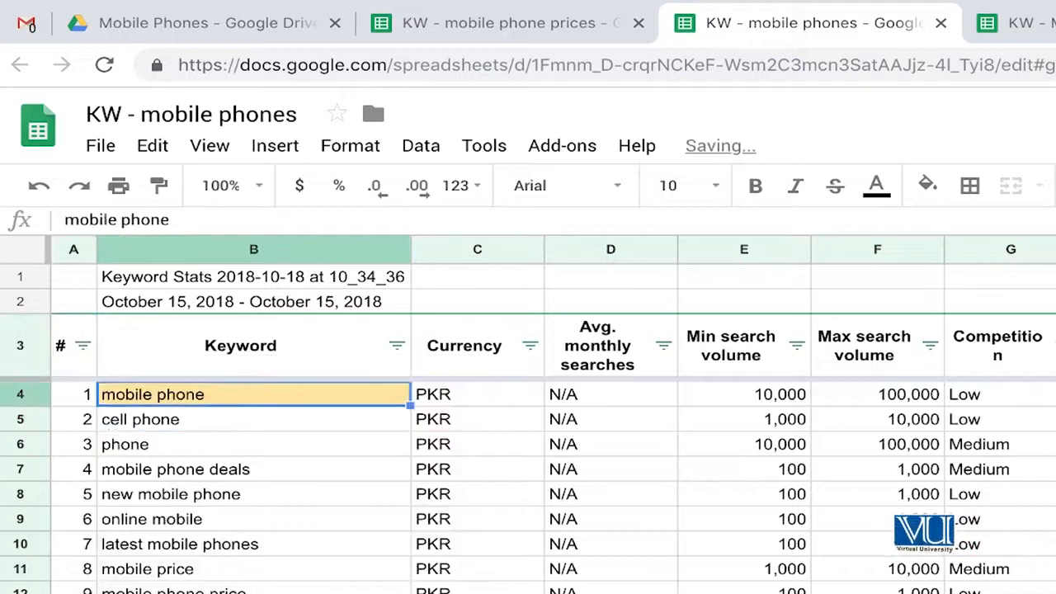
left_click(75, 470)
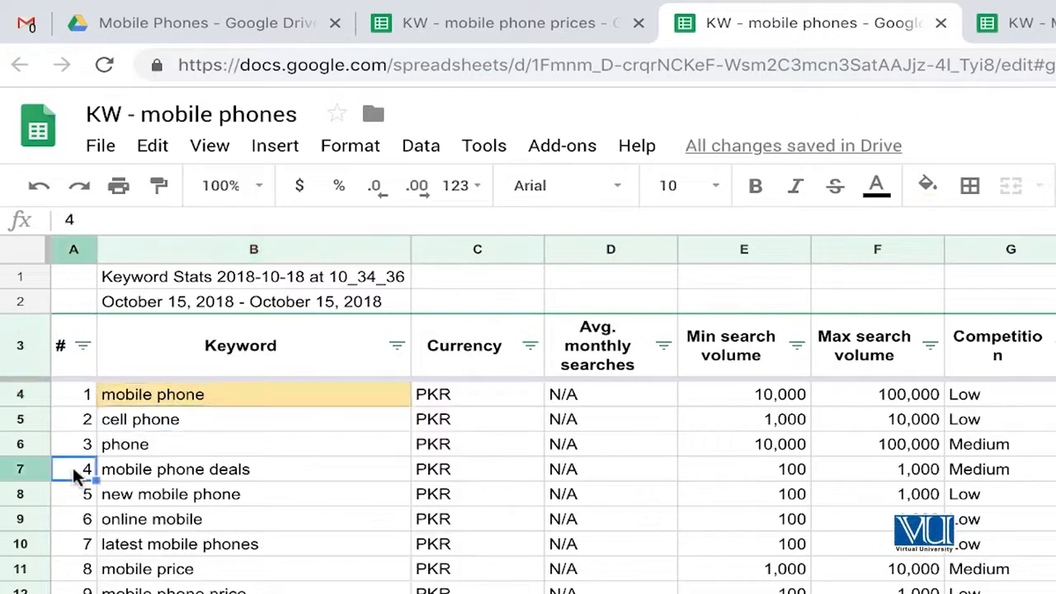
scroll(76, 472, "down", 2)
scroll(78, 471, "up", 2)
- Copy all keyword rows from B4 across and down to the last row, leaving out the # column and the headers
left_click(219, 419)
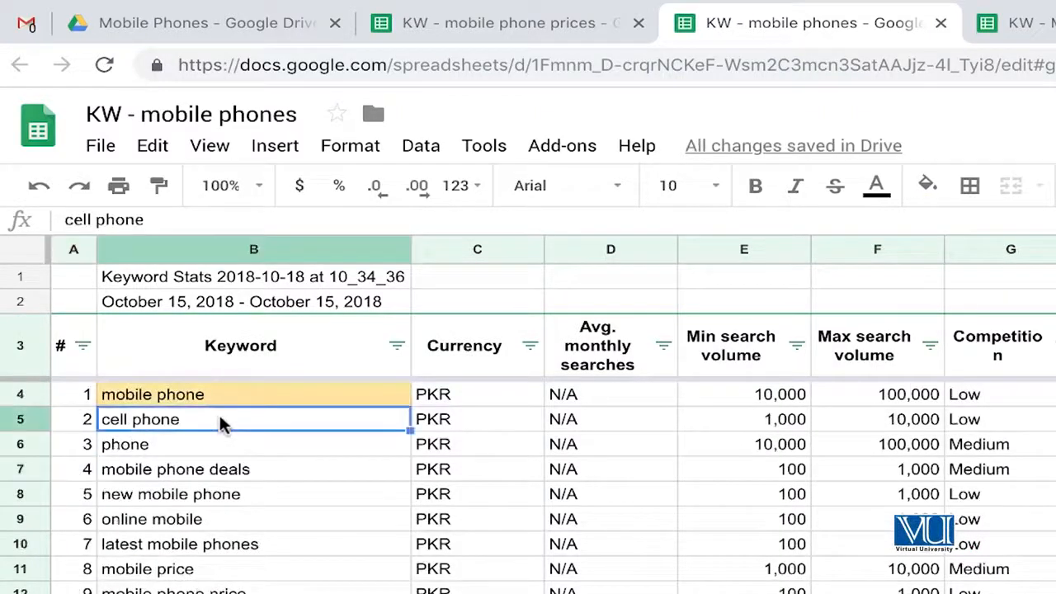
key("Up")
key("Up")
key("Down")
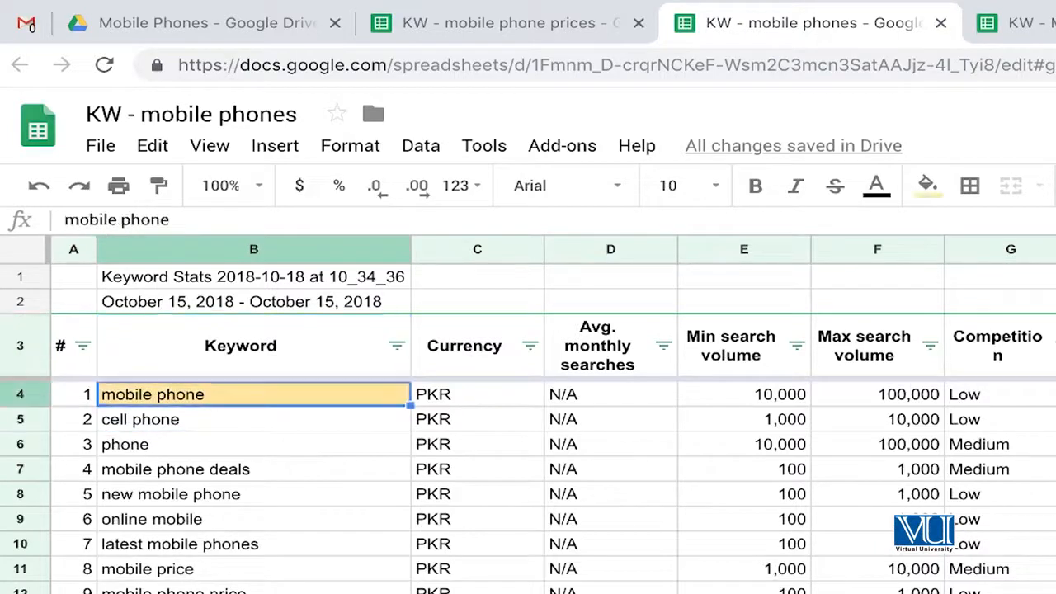
key("super+shift+Right")
key("super+shift+Down")
key("super+c")
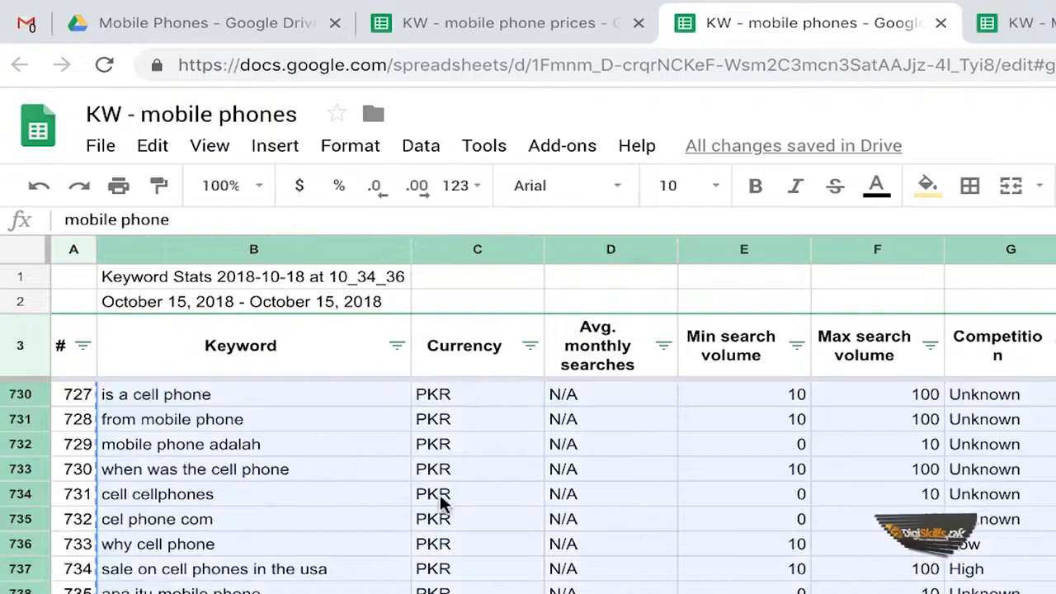
scroll(440, 500, "up", 4)
scroll(440, 500, "up", 15)
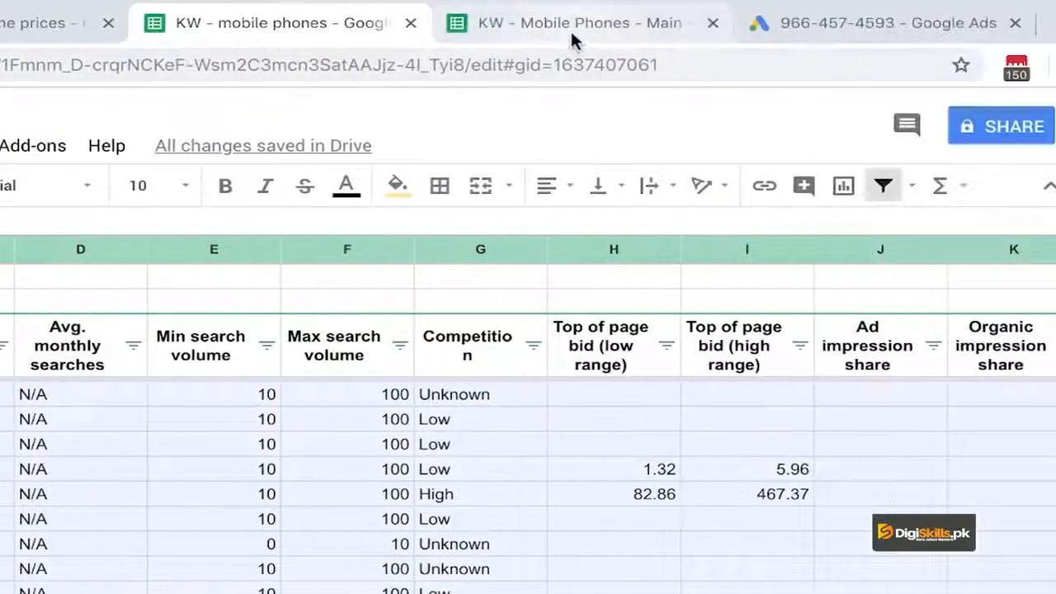
- Paste the copied keyword rows into "KW - Mobile Phones - Main" from cell A821, directly below the existing list, and check them to the last row
left_click(851, 31)
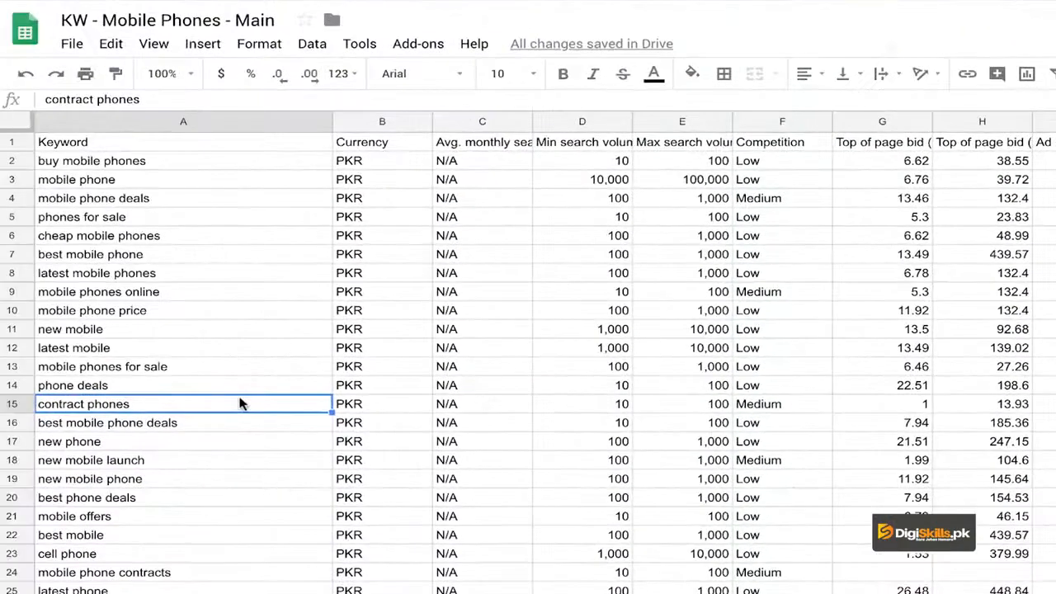
key("ctrl+Down")
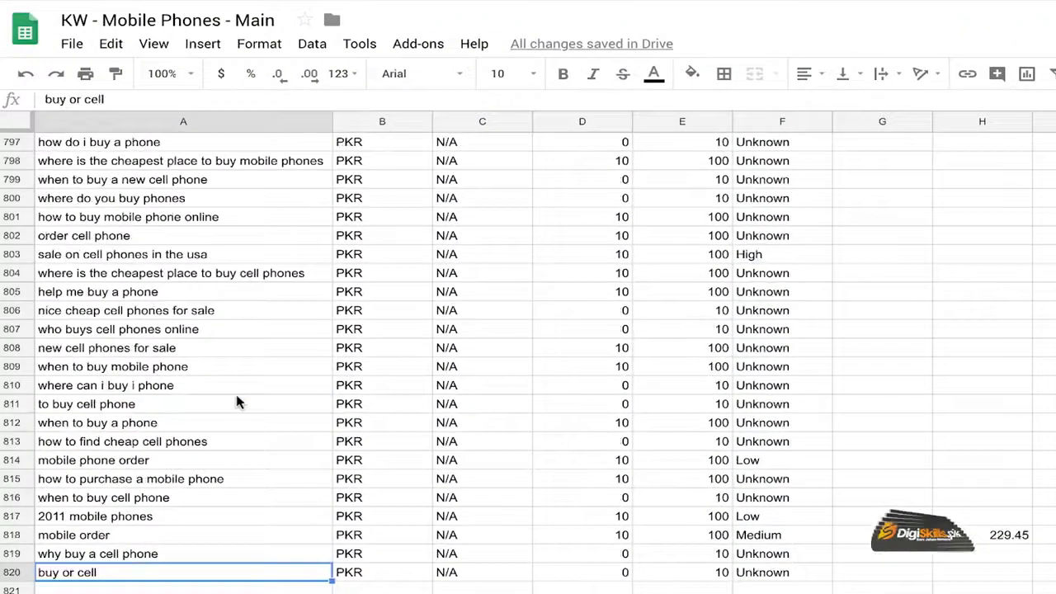
key("Down")
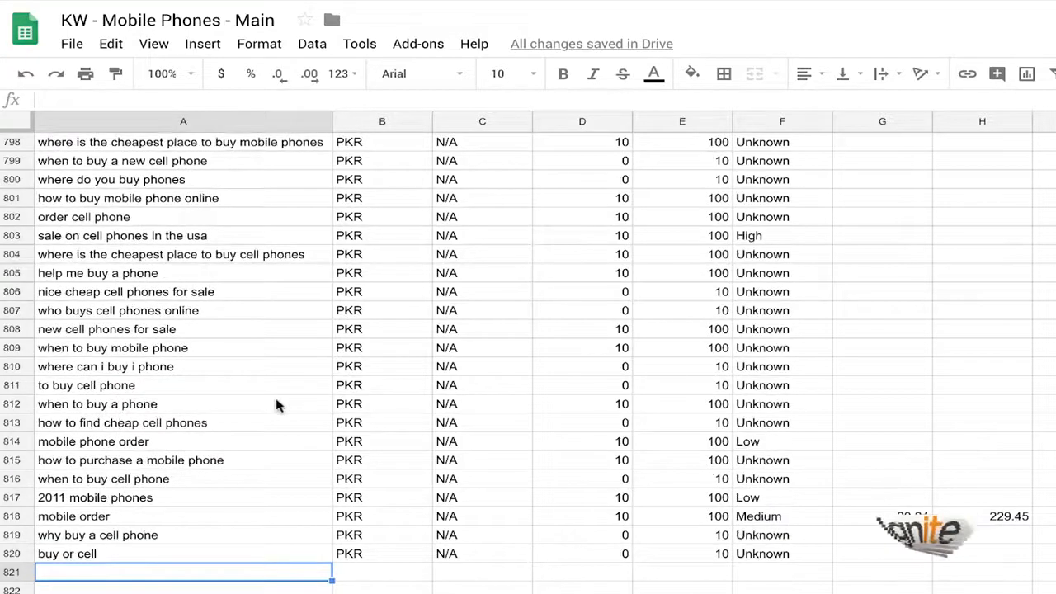
scroll(277, 404, "down", 2)
scroll(277, 404, "down", 1)
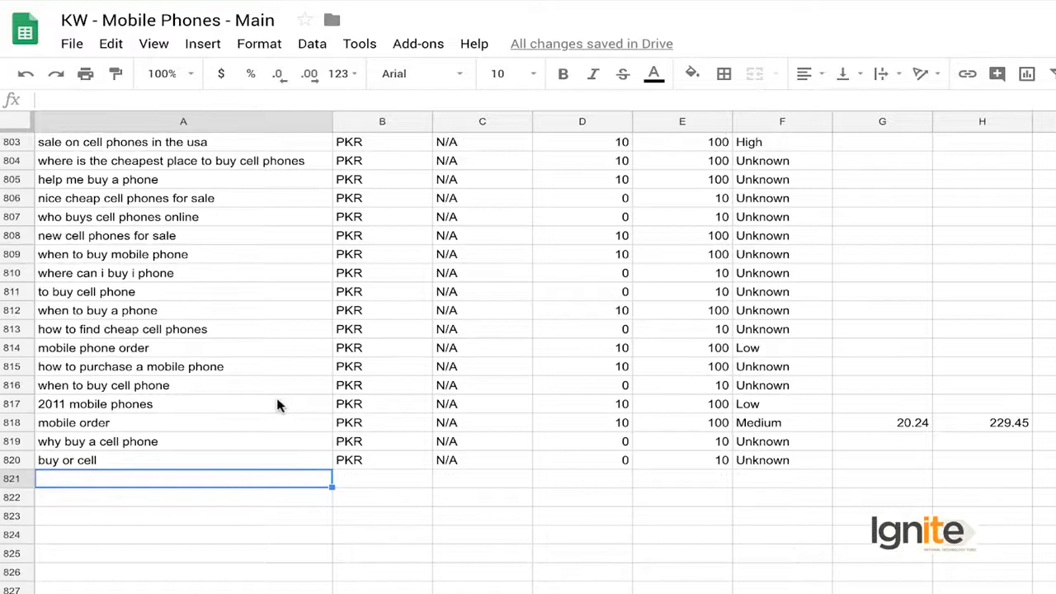
key("ctrl+v")
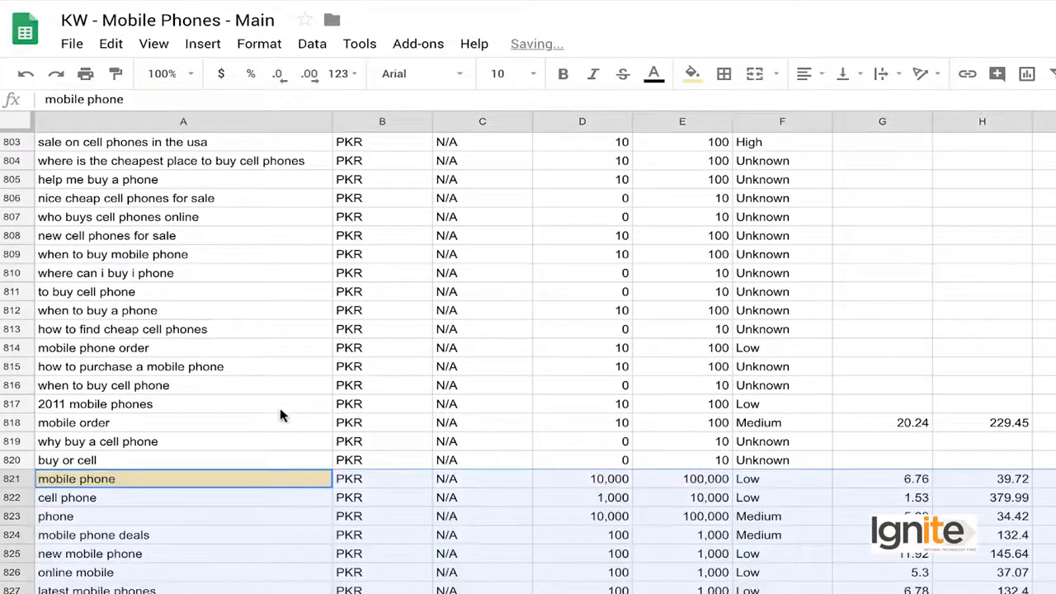
scroll(251, 435, "down", 2)
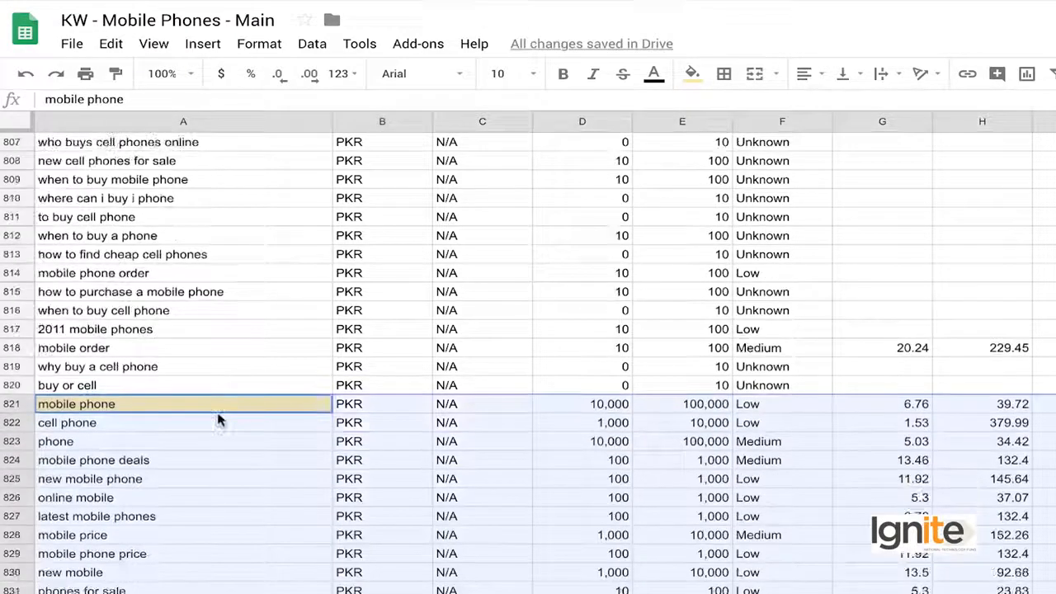
left_click(206, 460)
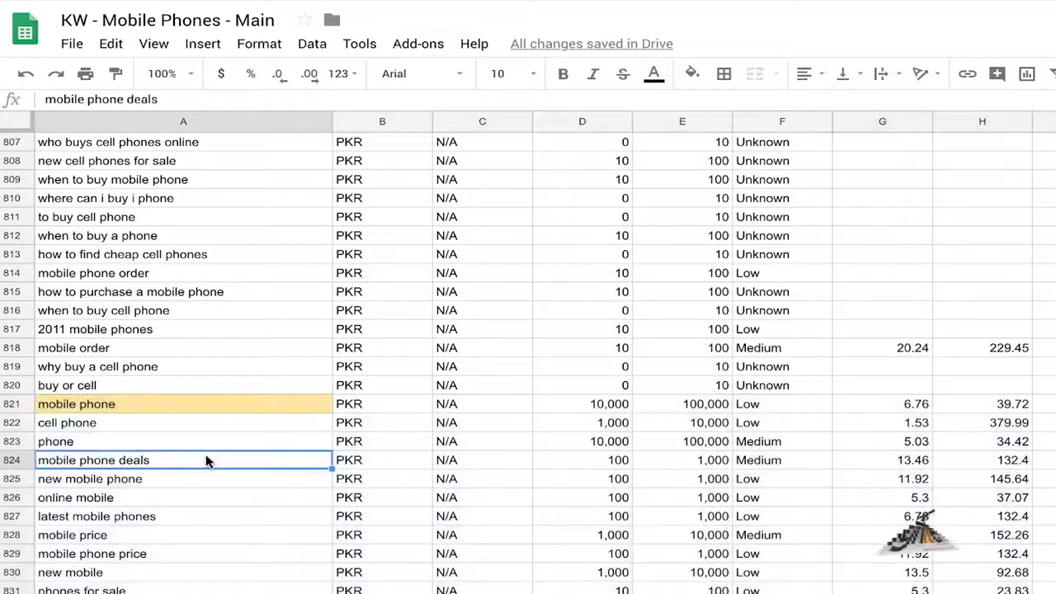
key("ctrl+Down")
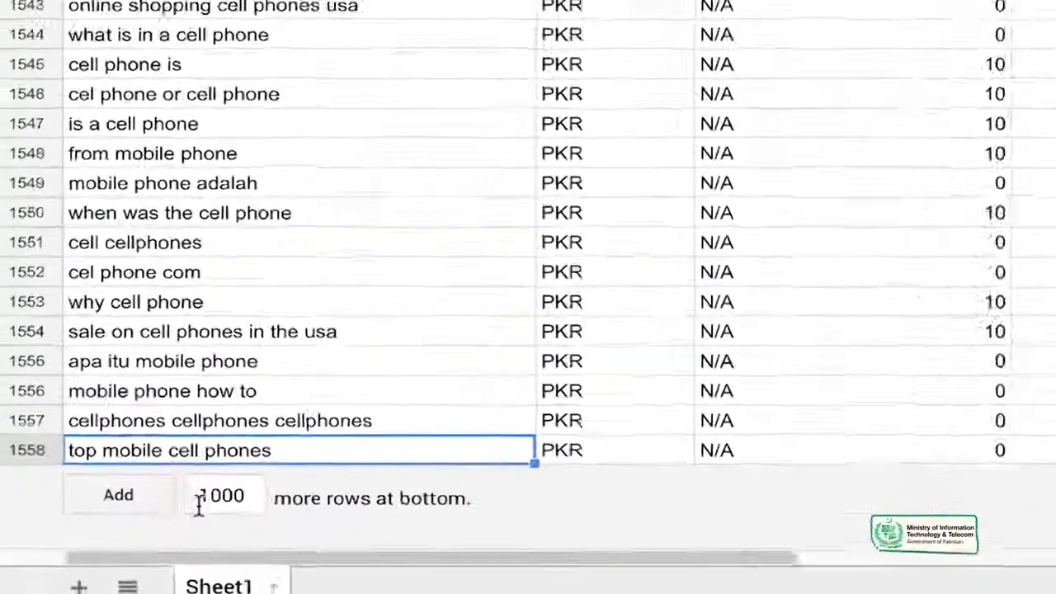
left_click(208, 499)
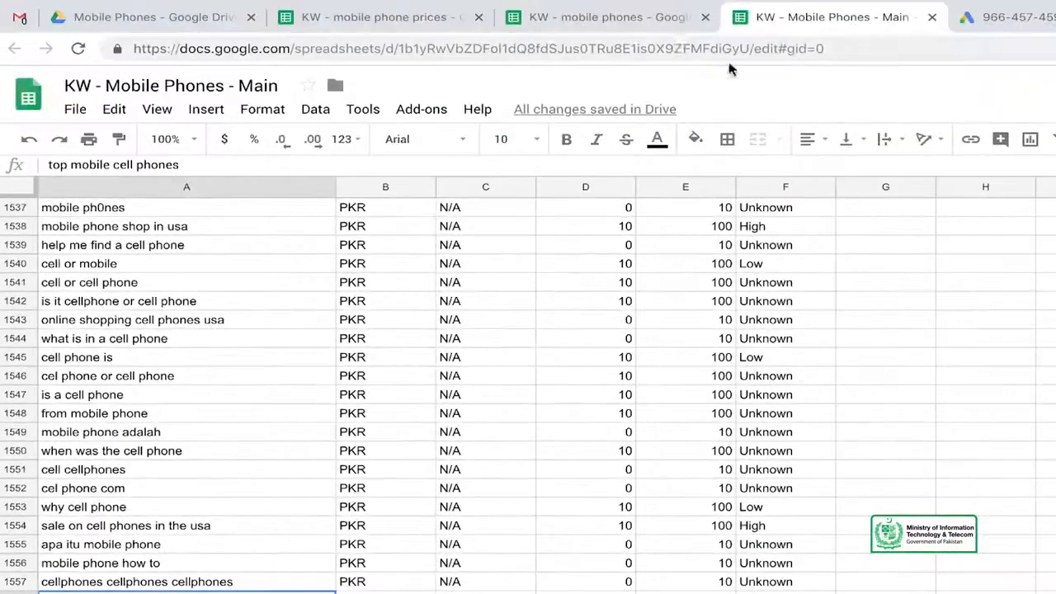
- Close the "KW - mobile phones" spreadsheet and switch to "KW - mobile phone prices"
left_click(651, 27)
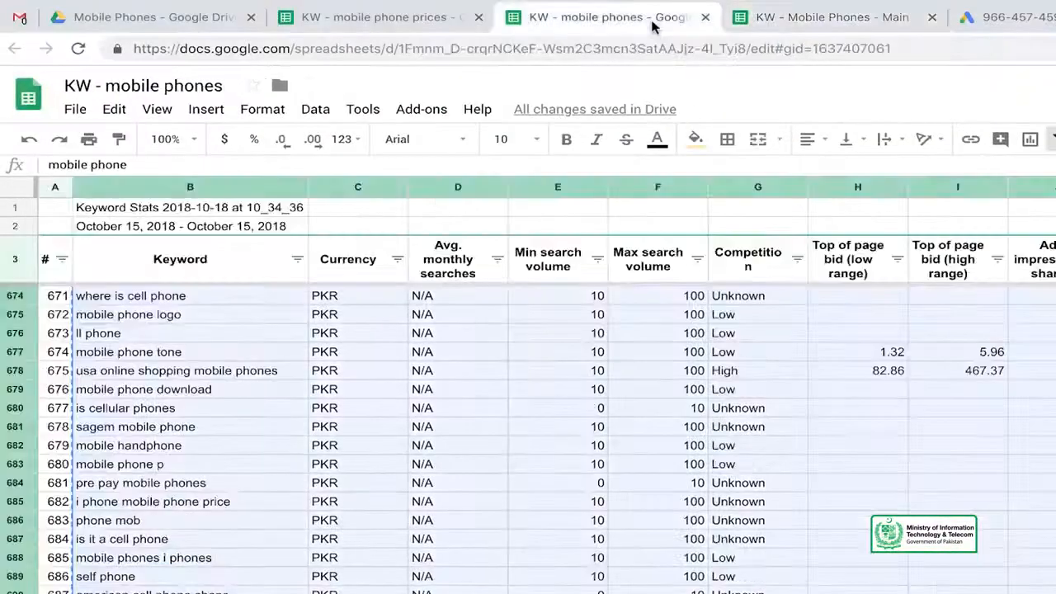
left_click(705, 18)
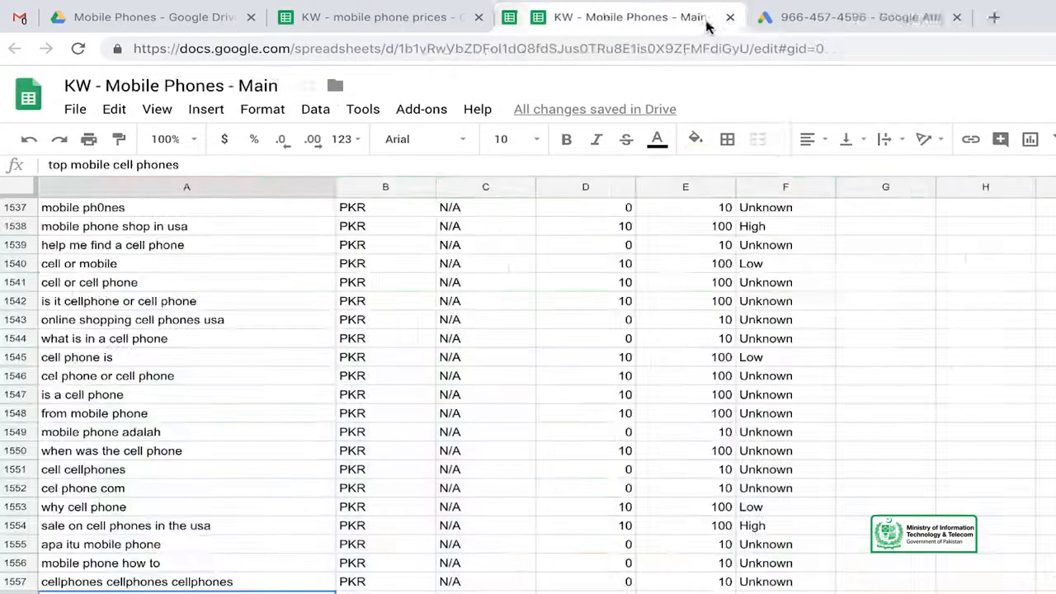
left_click(427, 22)
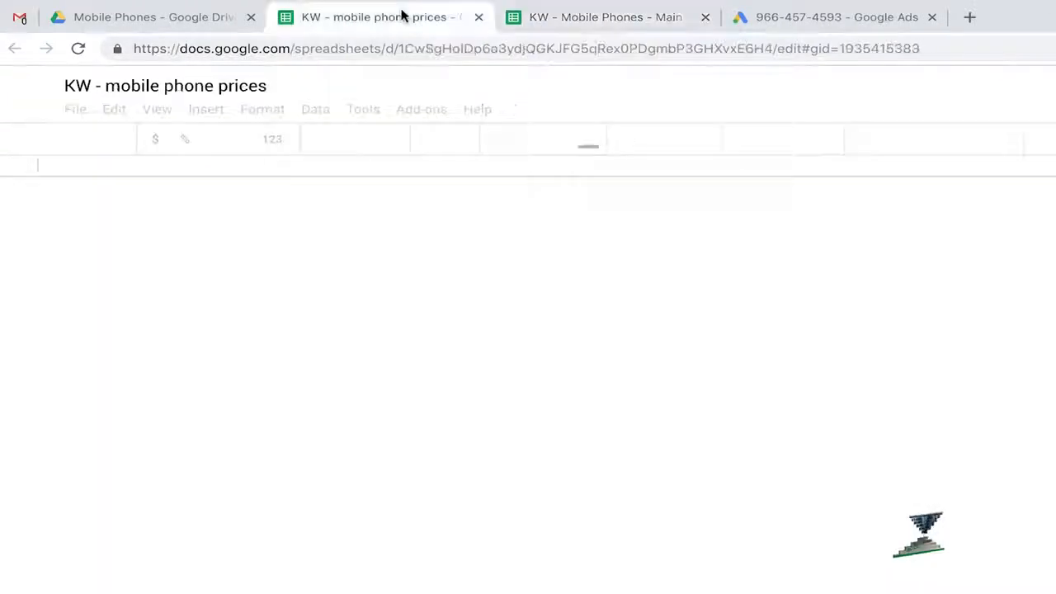
- Copy all keyword data from cell A4 across and down to the end of the sheet, without the title and header rows
left_click(213, 271)
key("Left")
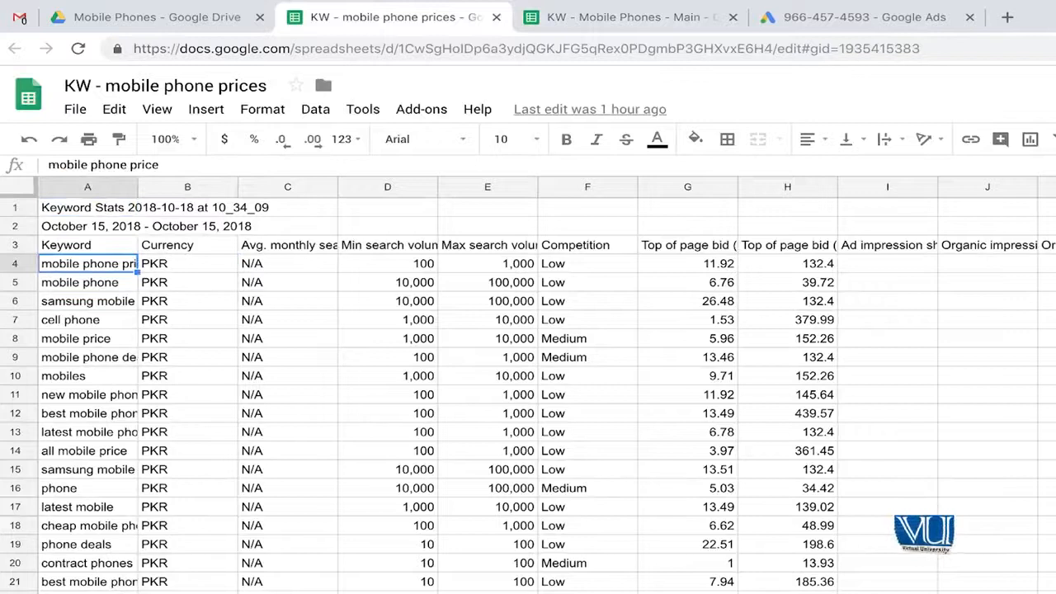
key("ctrl+shift+Right")
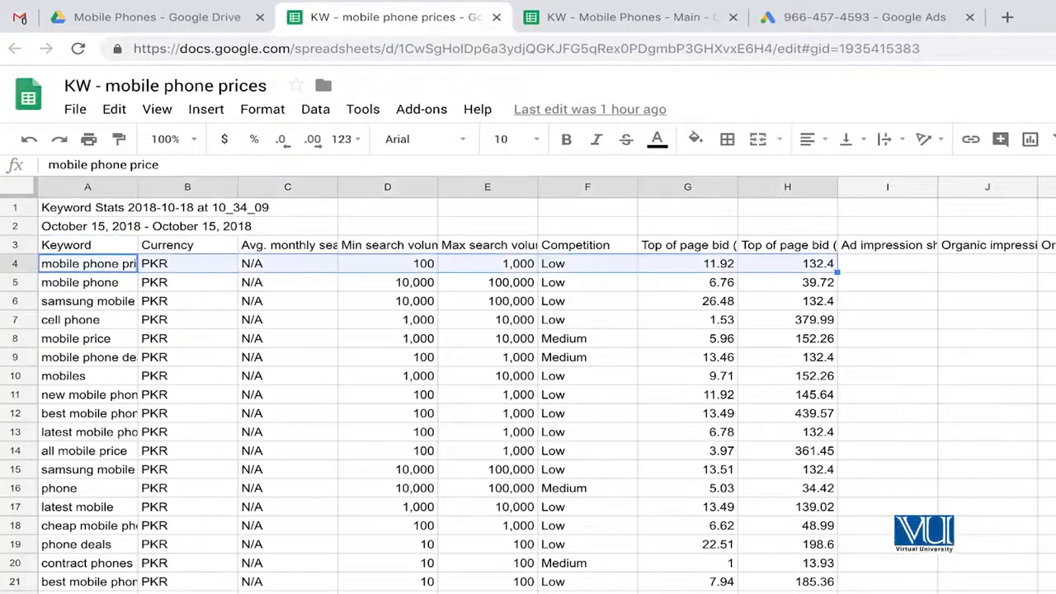
key("ctrl+shift+Down")
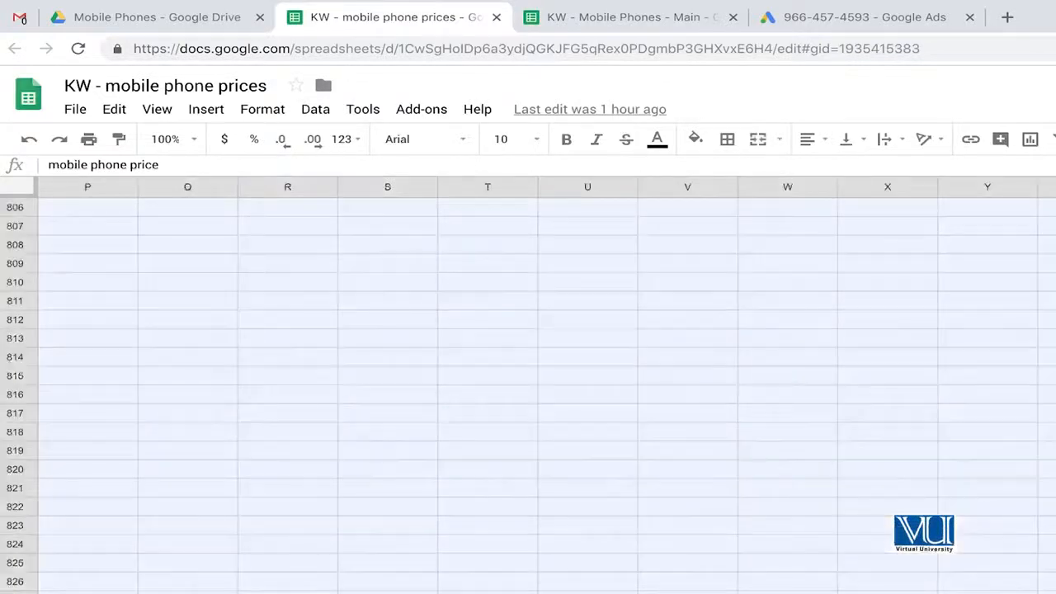
- Add 1000 more rows at the bottom of "KW - Mobile Phones - Main" and paste the copied price keywords from cell A1559
left_click(645, 25)
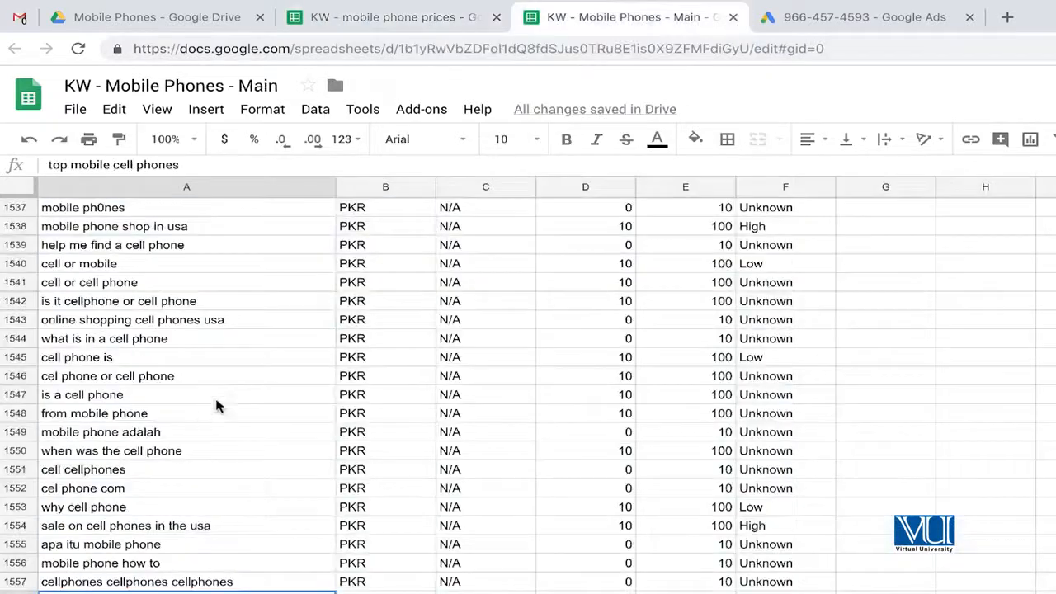
left_click(198, 416)
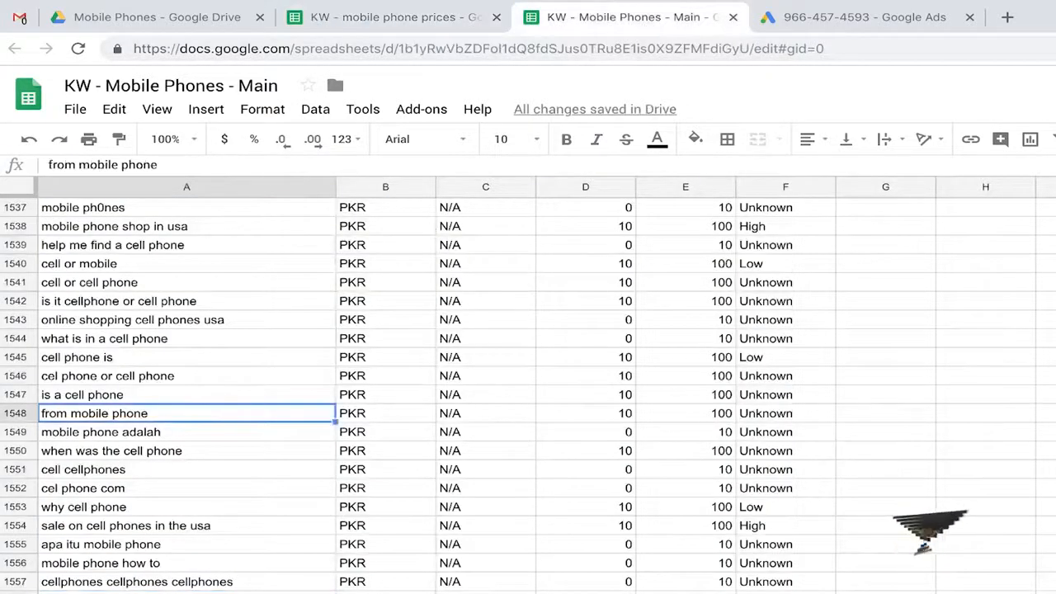
scroll(157, 462, "down", 3)
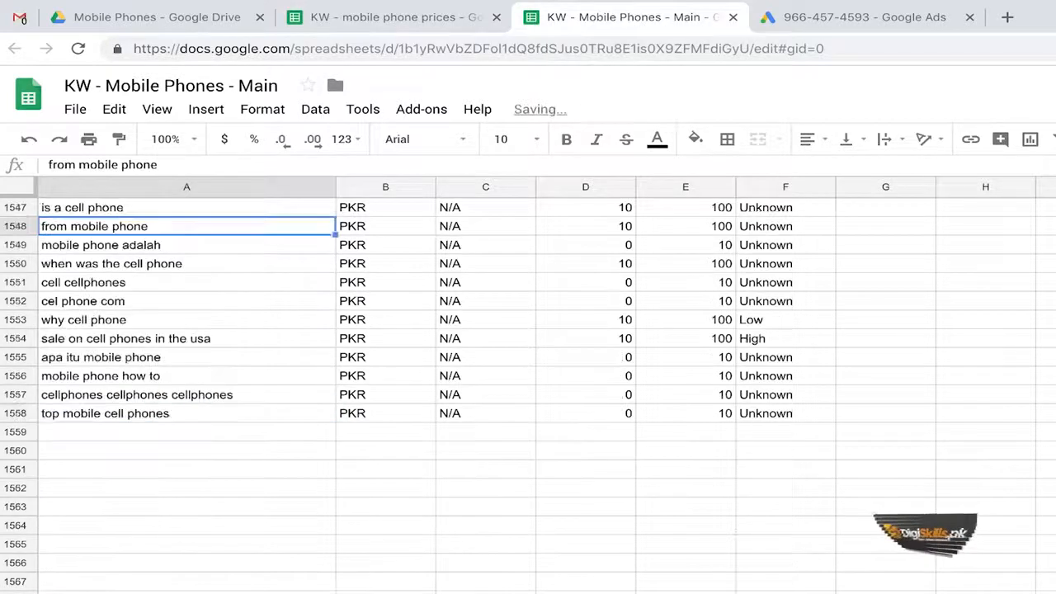
left_click(162, 437)
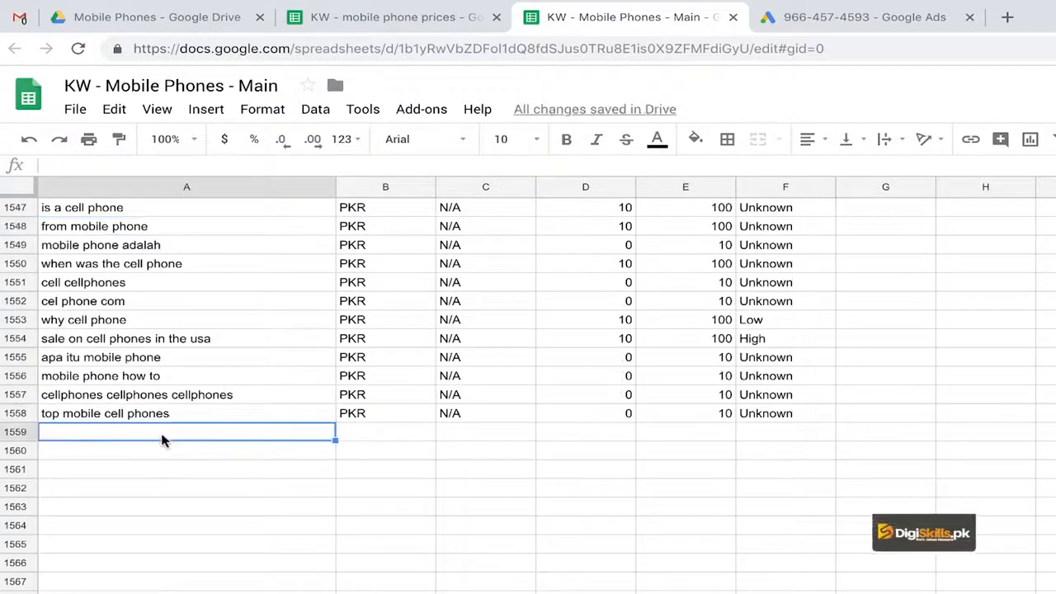
key("ctrl+v")
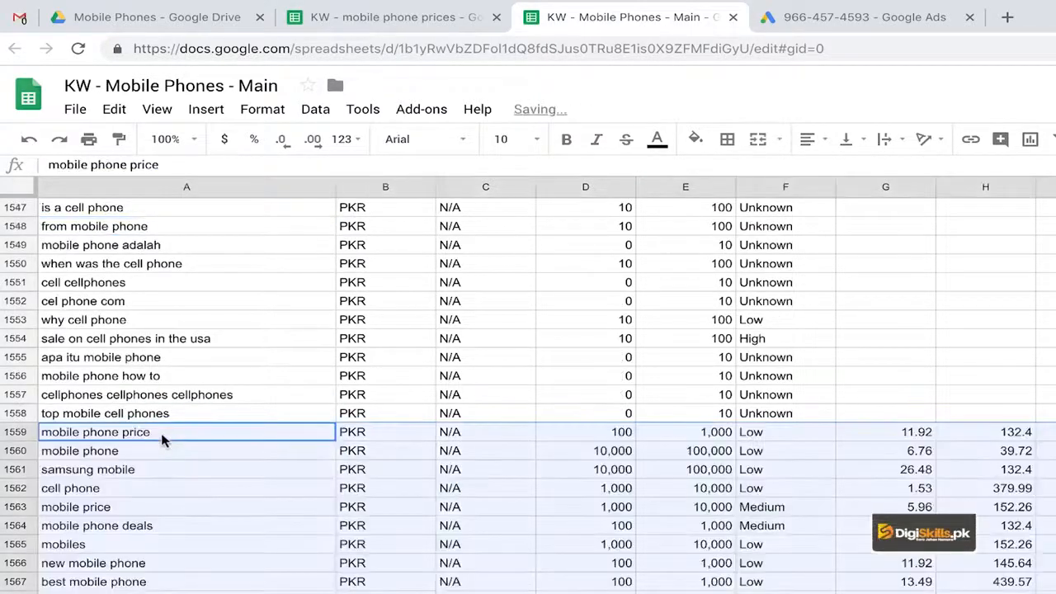
scroll(171, 542, "down", 20)
scroll(170, 542, "down", 20)
left_click(174, 528)
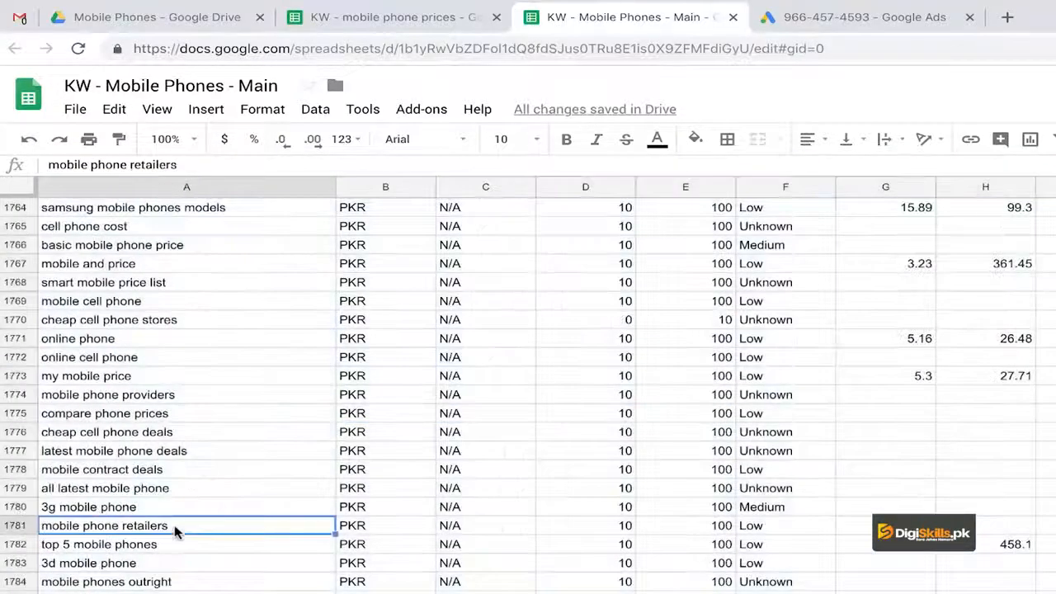
- Return to the start of the keyword list and download "KW - Mobile Phones - Main" as a Microsoft Excel (.xlsx) file
key("ctrl+Home")
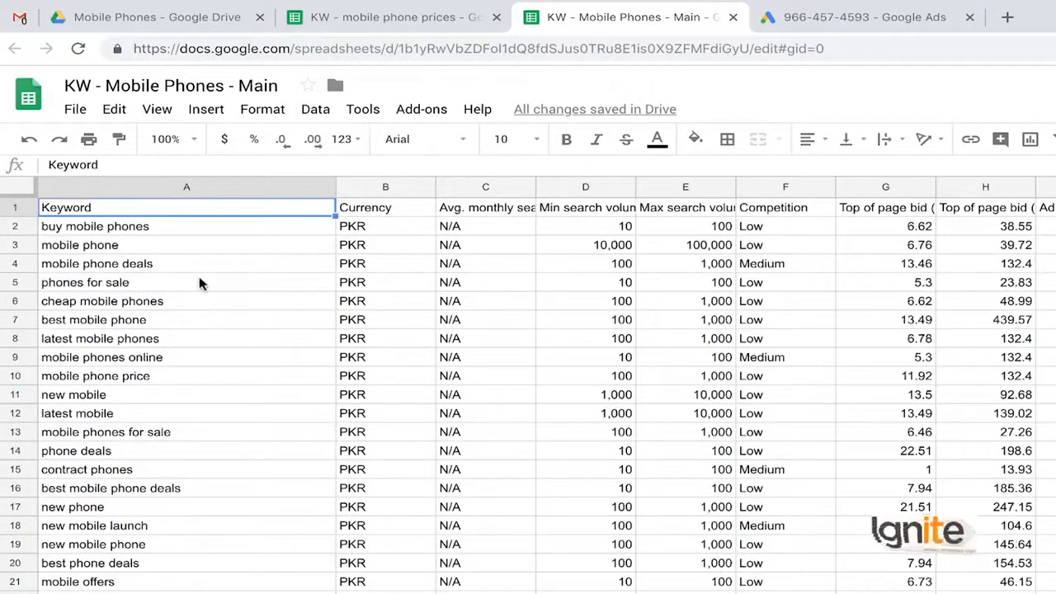
left_click(169, 262)
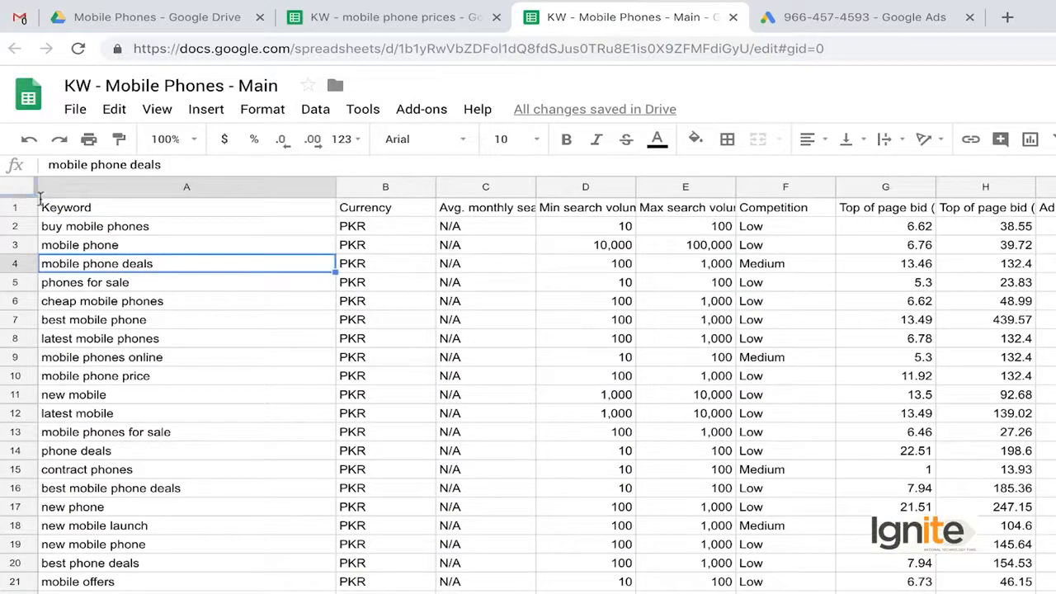
left_click(74, 223)
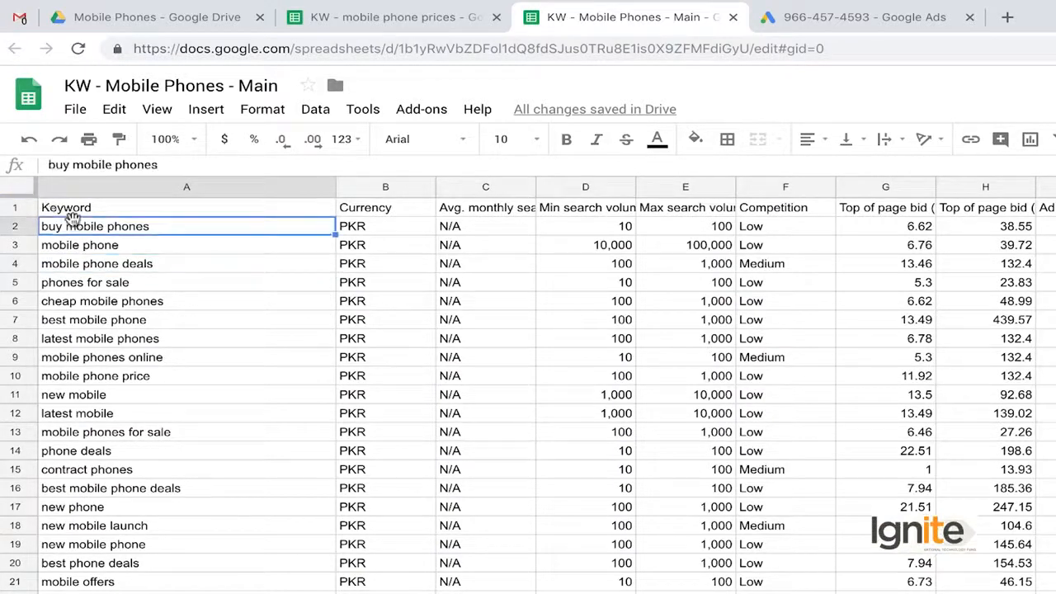
left_click(79, 210)
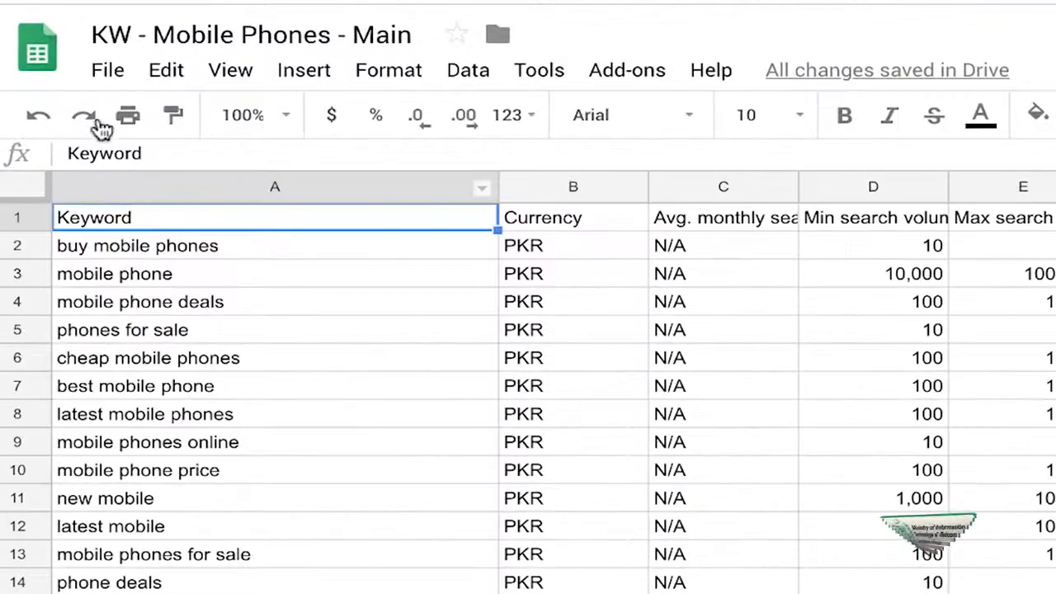
left_click(106, 71)
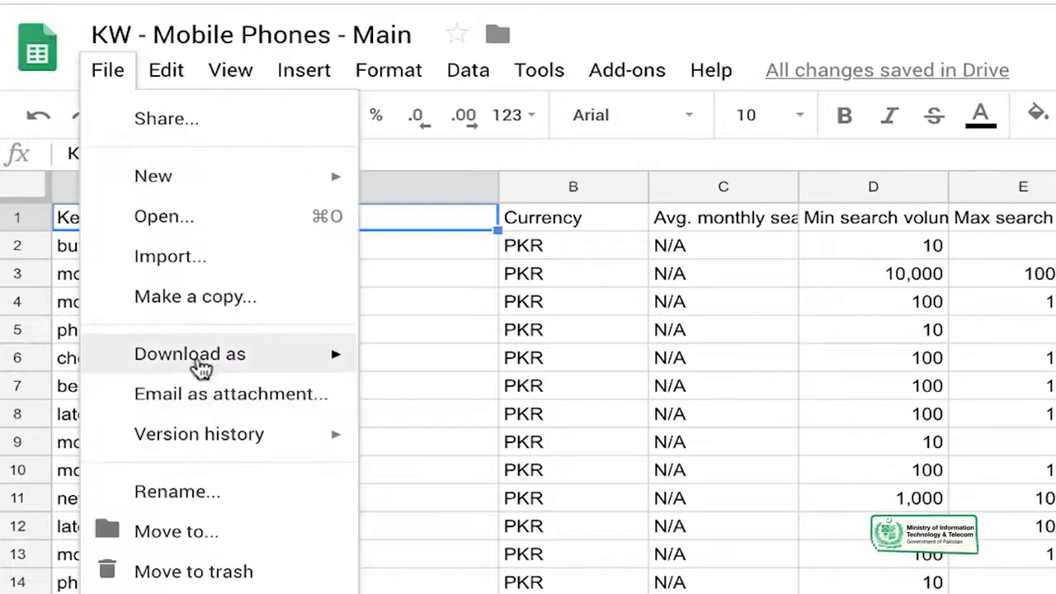
mouse_move(202, 368)
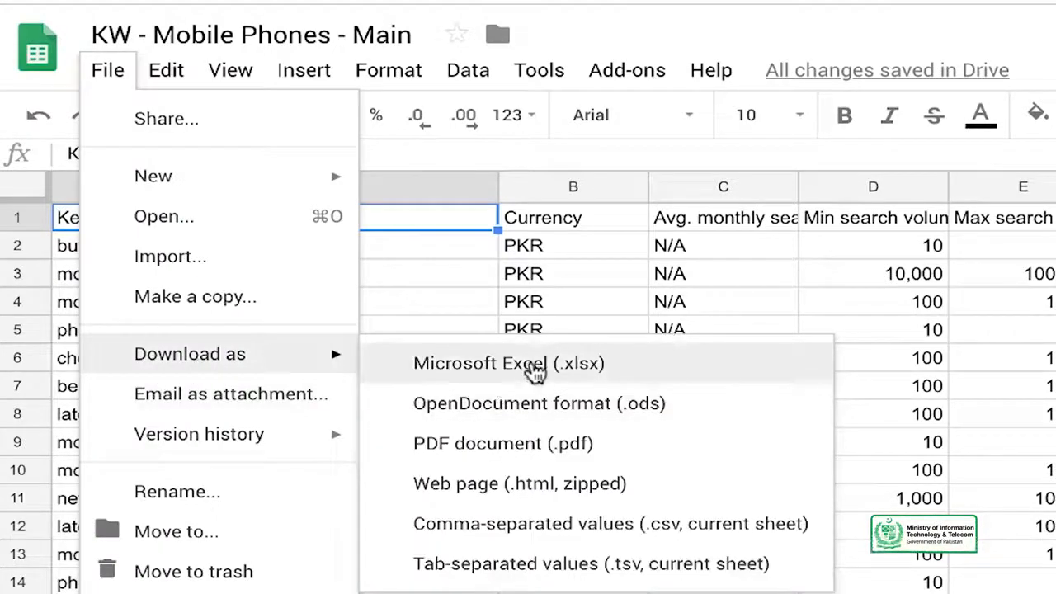
left_click(535, 371)
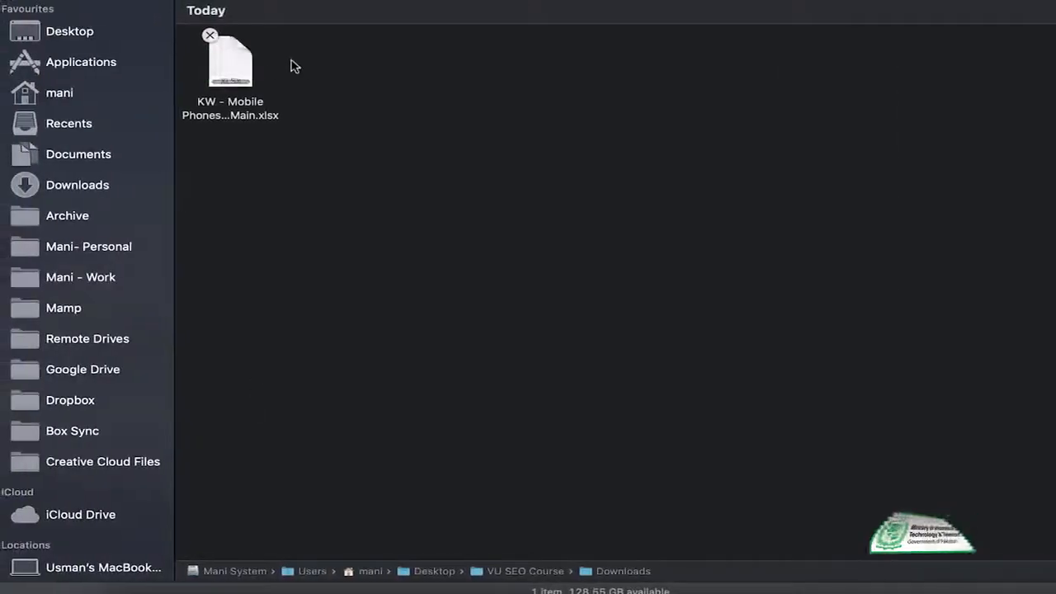
- Open the downloaded "KW - Mobile Phones - Main.xlsx" in Excel and look through its keyword rows
double_click(239, 75)
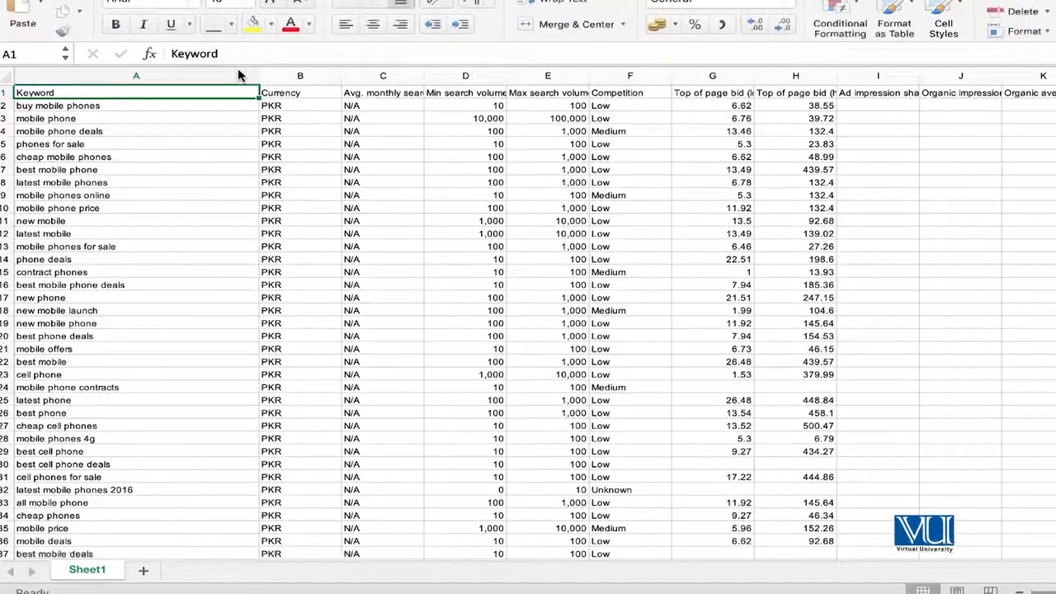
scroll(212, 213, "down", 15)
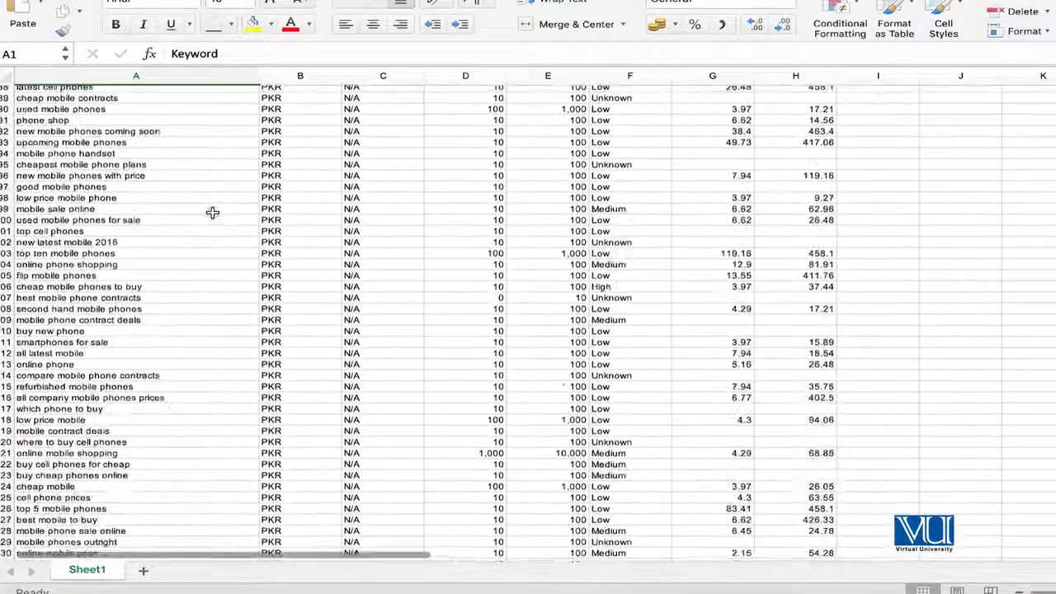
scroll(212, 212, "down", 20)
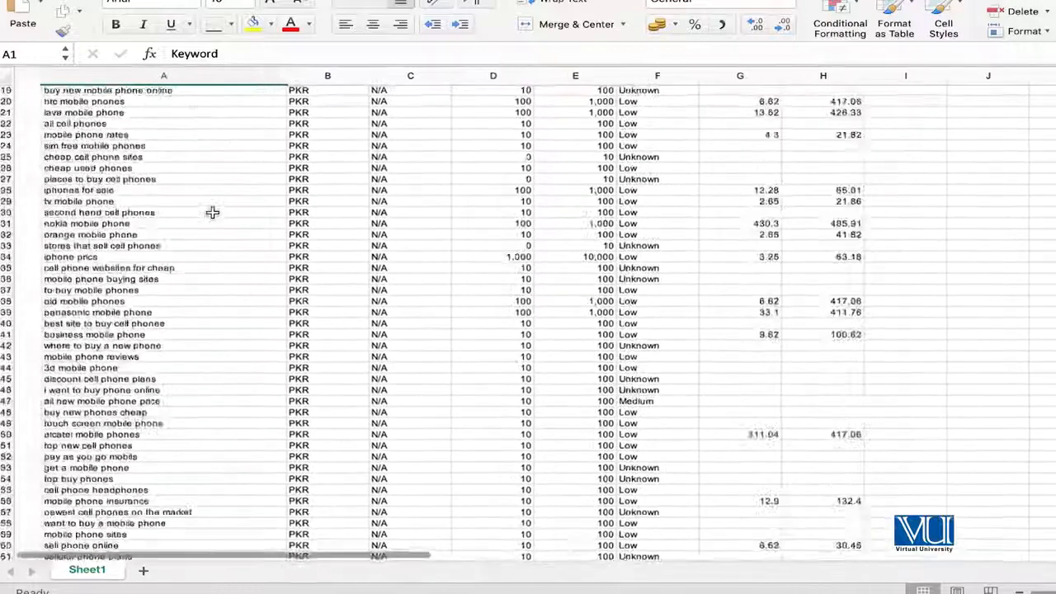
scroll(212, 213, "up", 20)
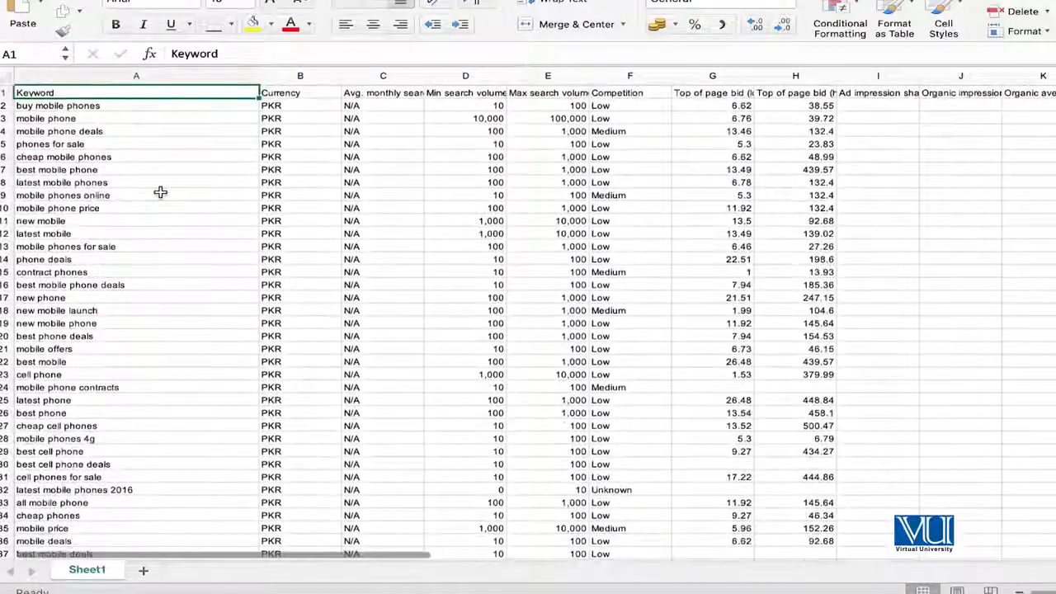
left_click(160, 193)
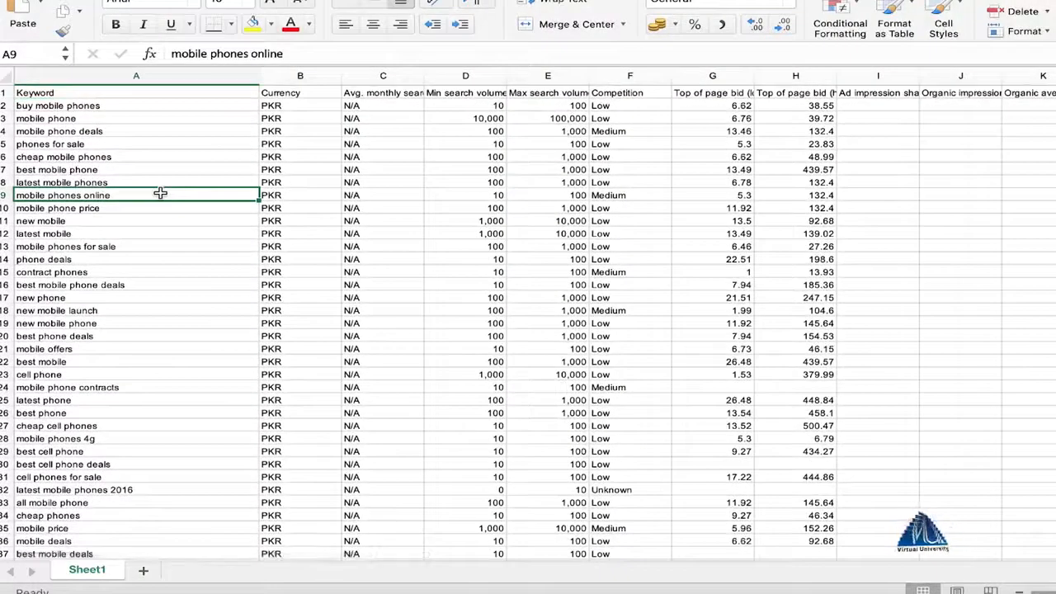
key("Up")
key("Up")
key("Up")
key("Up")
key("Up")
key("Up")
key("Up")
key("Up")
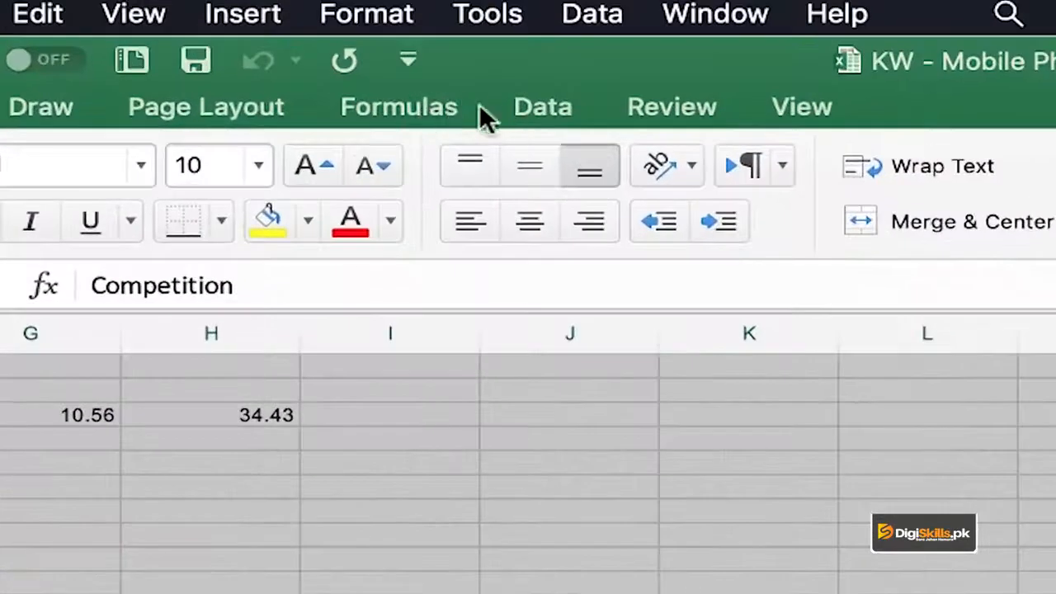
- Start Remove Duplicates on the whole sheet and review the columns offered for comparison
left_click(535, 111)
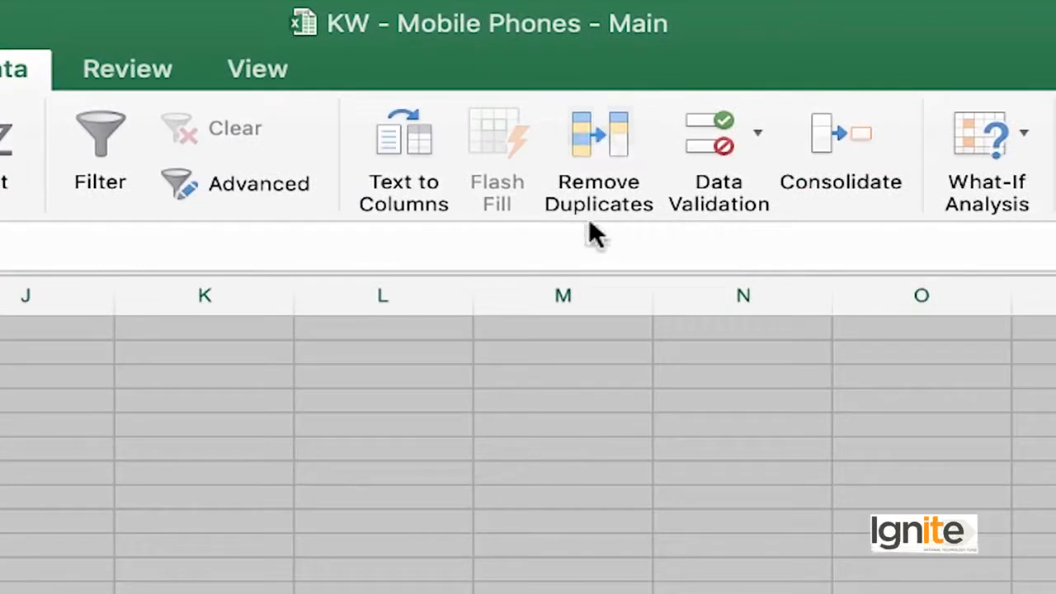
left_click(598, 140)
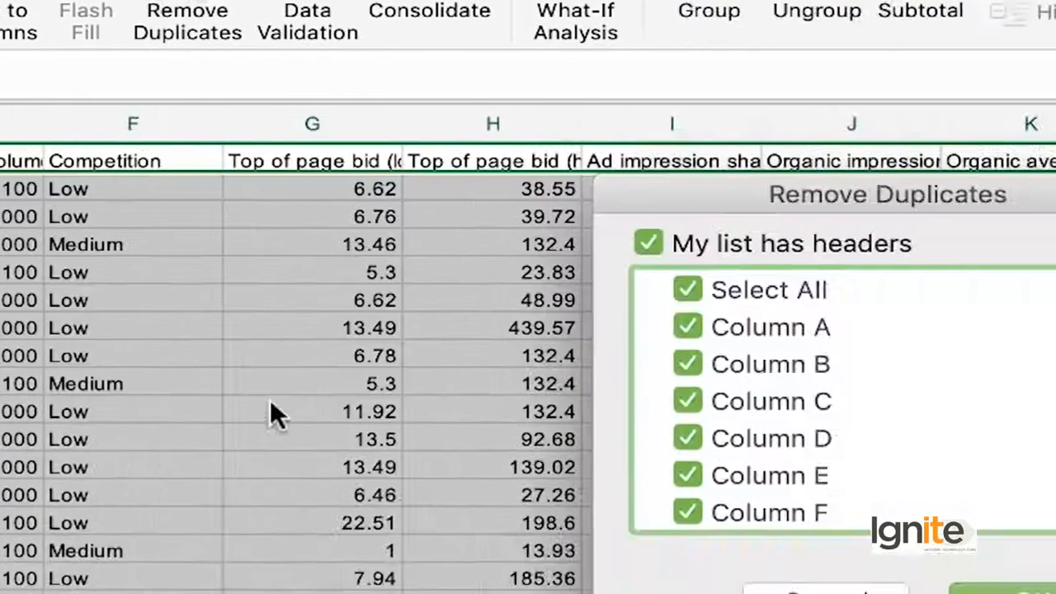
scroll(417, 223, "up", 2)
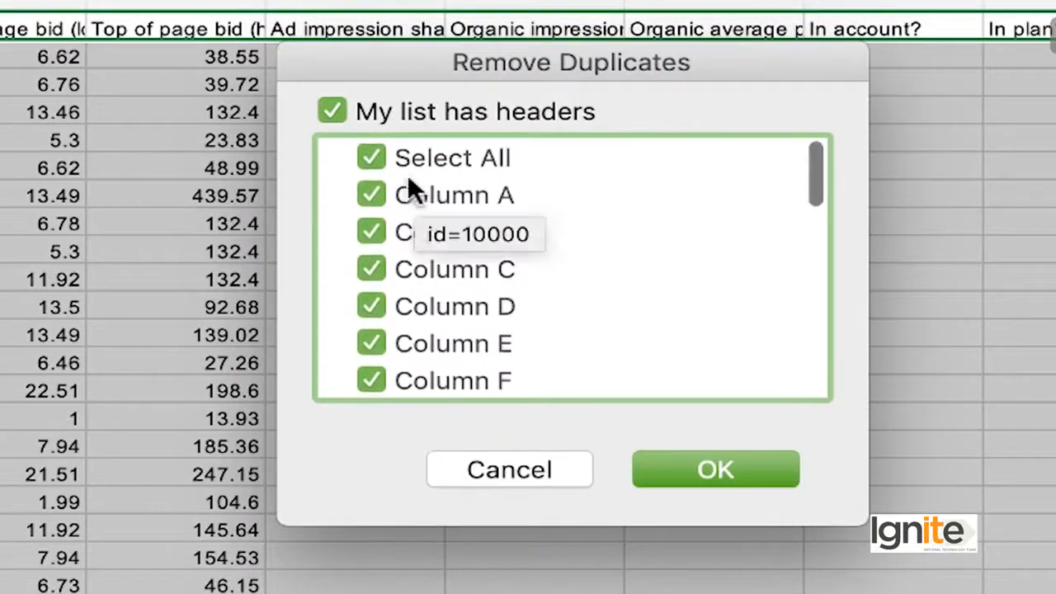
scroll(417, 282, "down", 10)
scroll(417, 282, "up", 5)
scroll(416, 284, "up", 5)
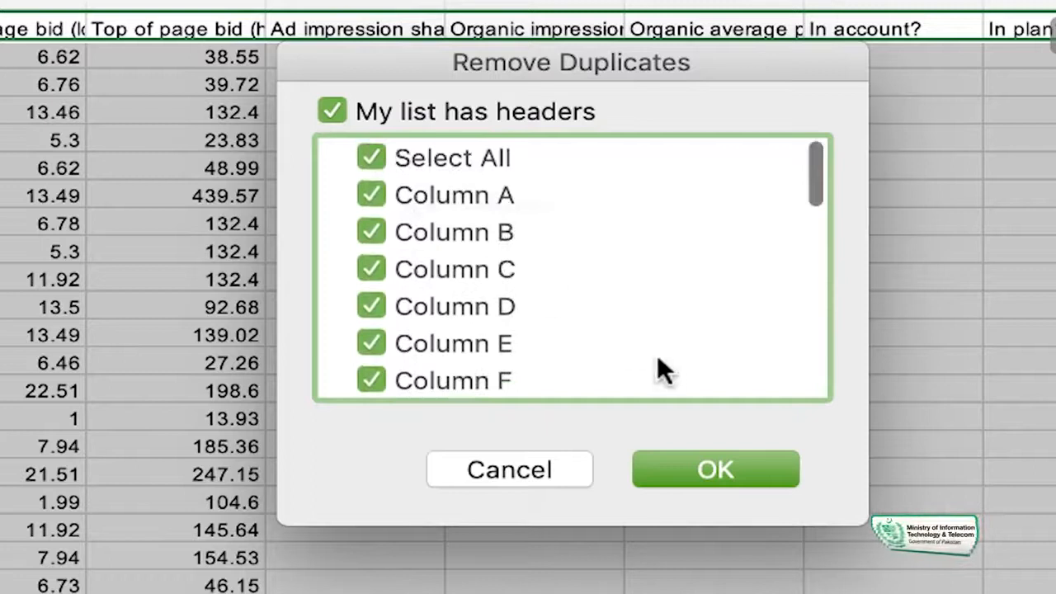
scroll(507, 257, "down", 1)
scroll(506, 258, "up", 1)
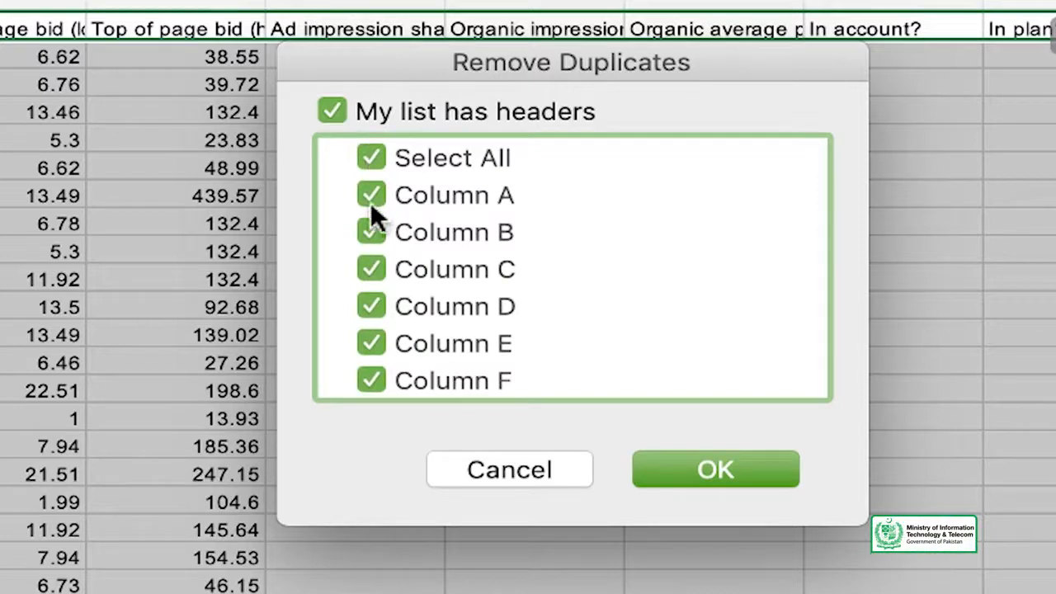
- Remove the duplicate rows by comparing Column A only, with headers kept, and close the workbook
left_click(376, 156)
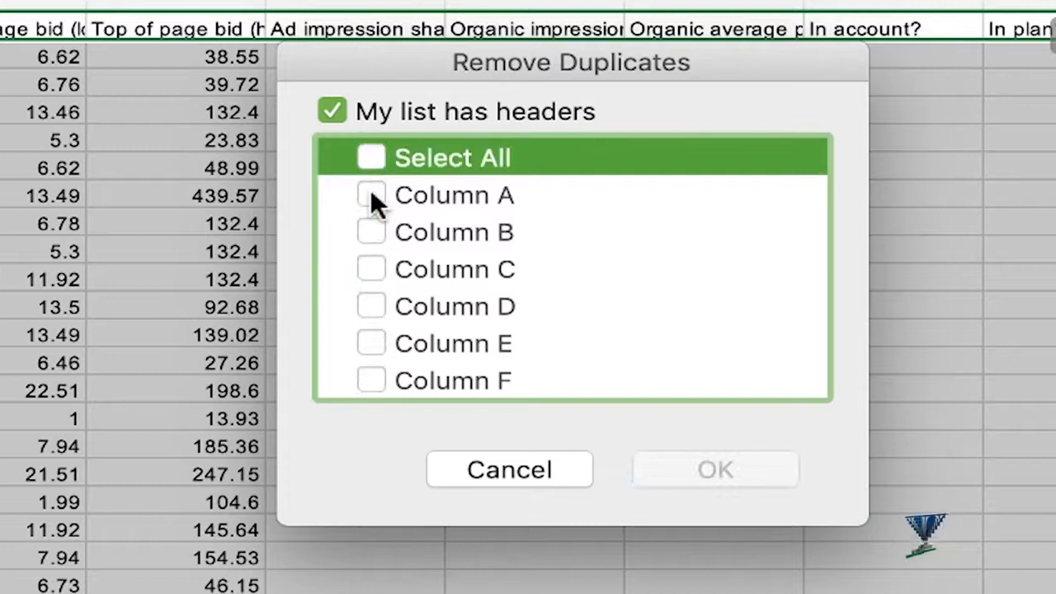
left_click(371, 193)
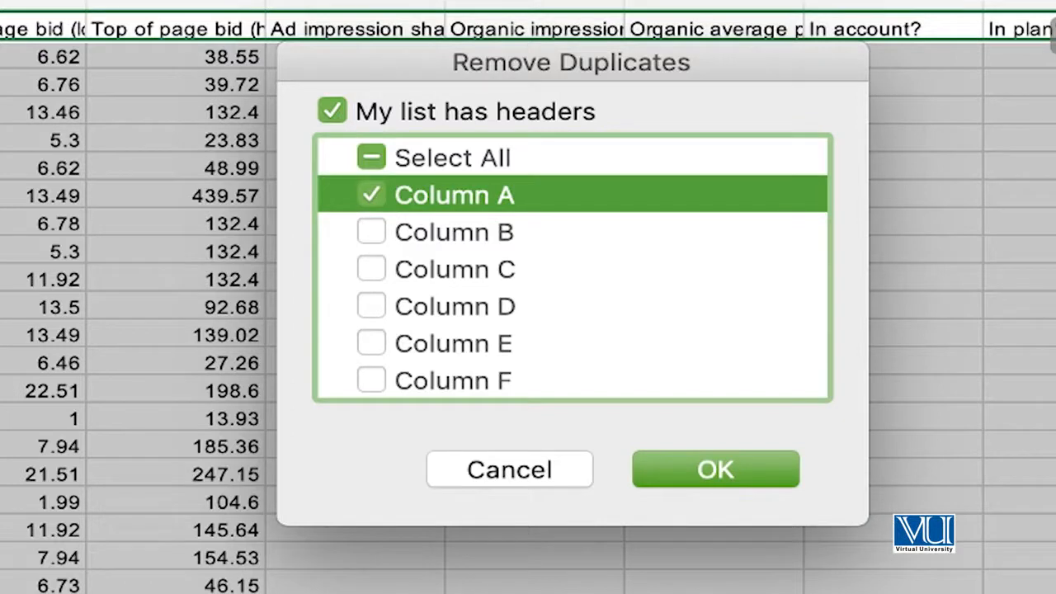
left_click(693, 475)
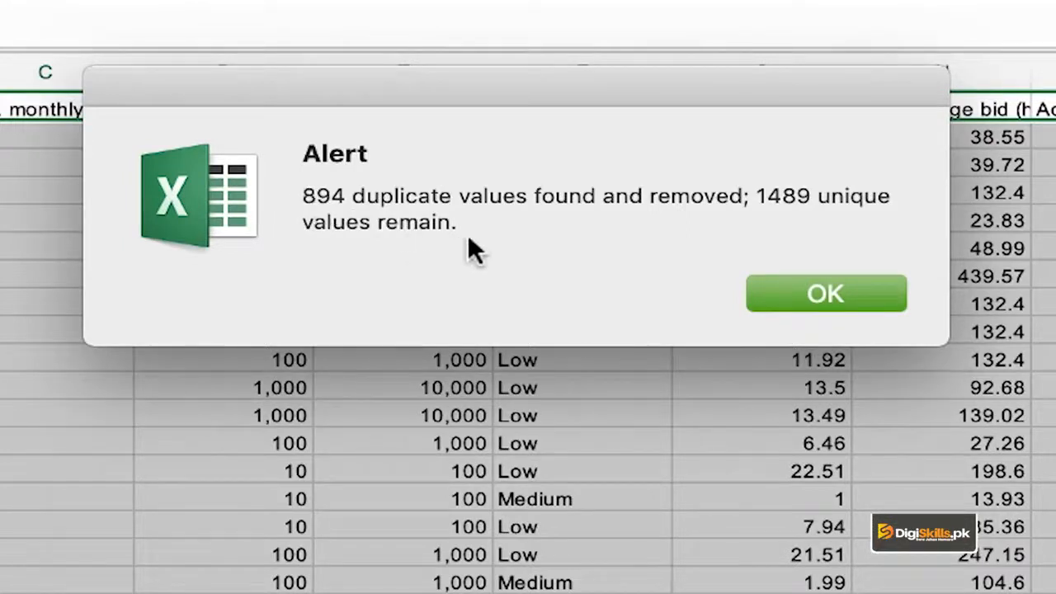
left_click(822, 293)
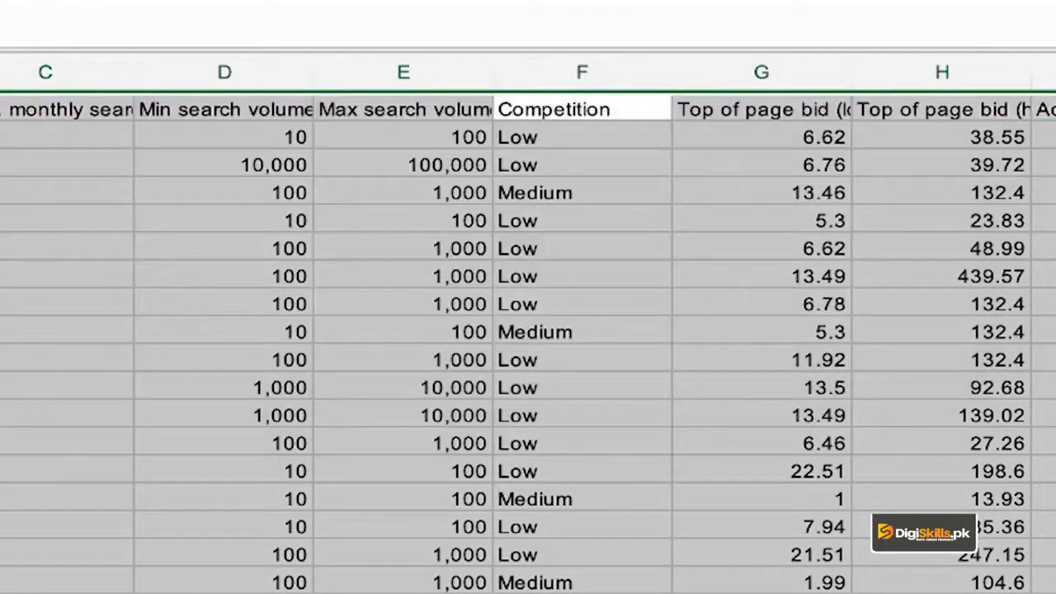
left_click(186, 301)
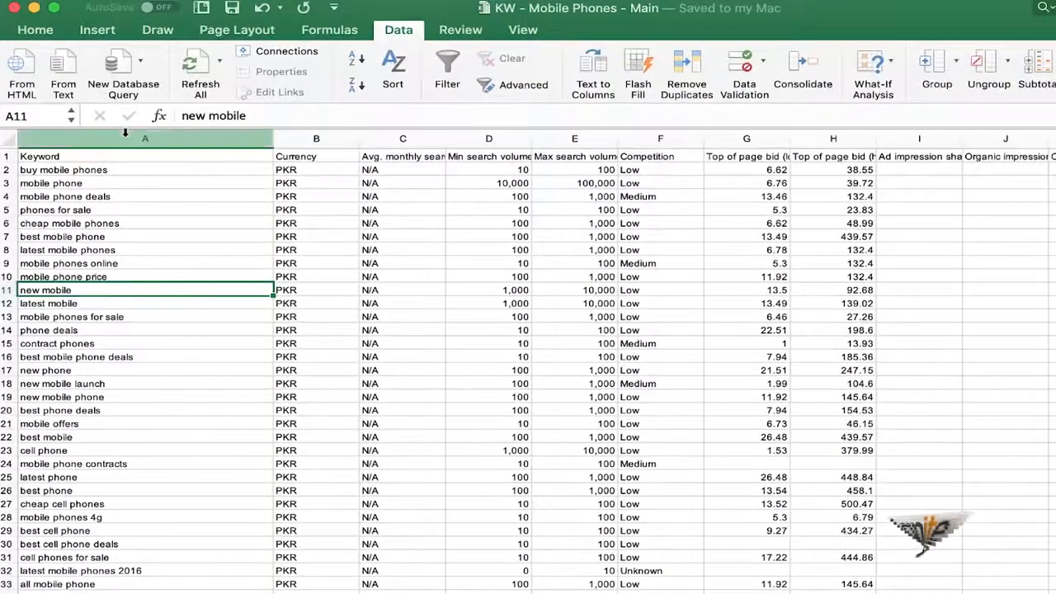
left_click(14, 8)
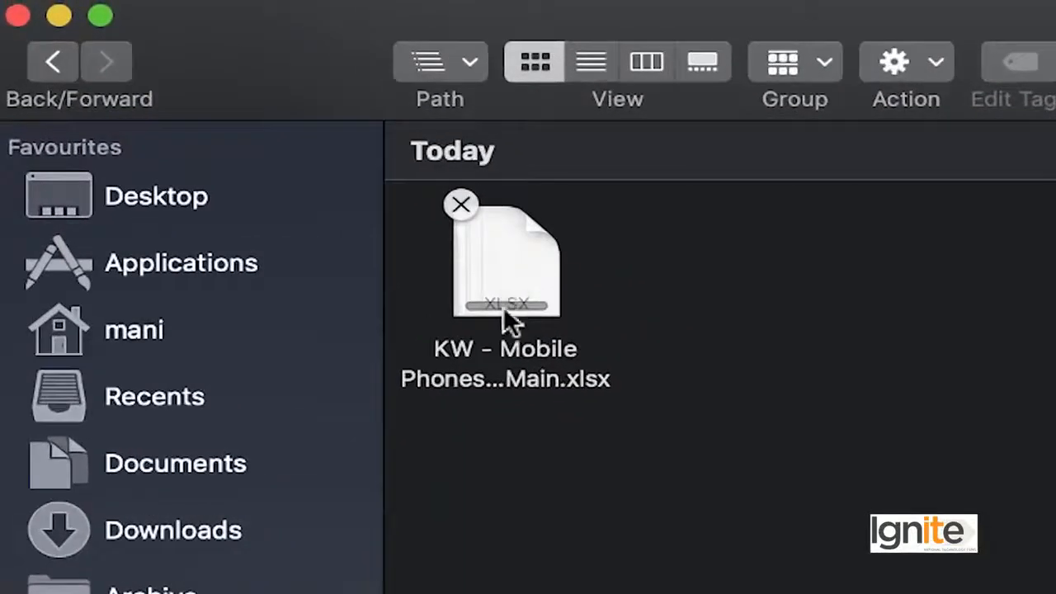
- Rename the downloaded Excel file as "KW - Mobile Phones - Main - Cleaned.xlsx"
left_click(503, 306)
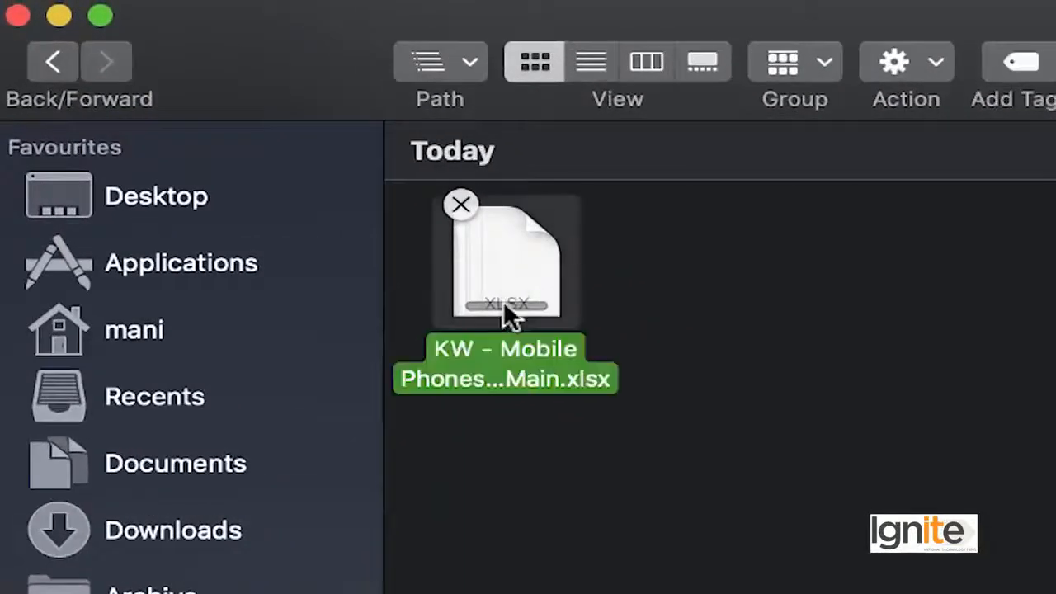
key("Return")
key("Right")
key("Left")
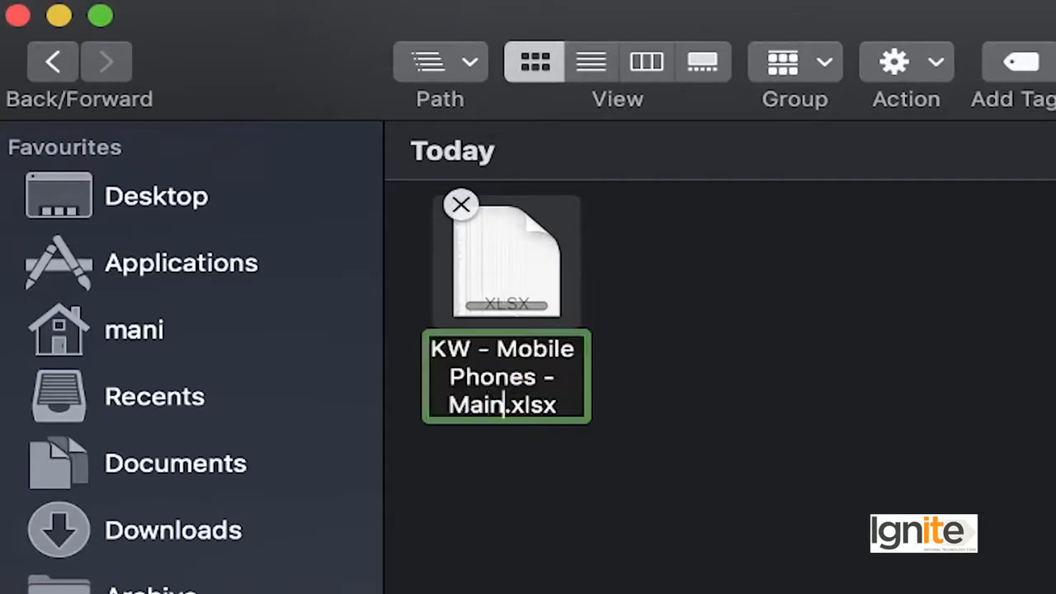
type("- ")
type("Filter")
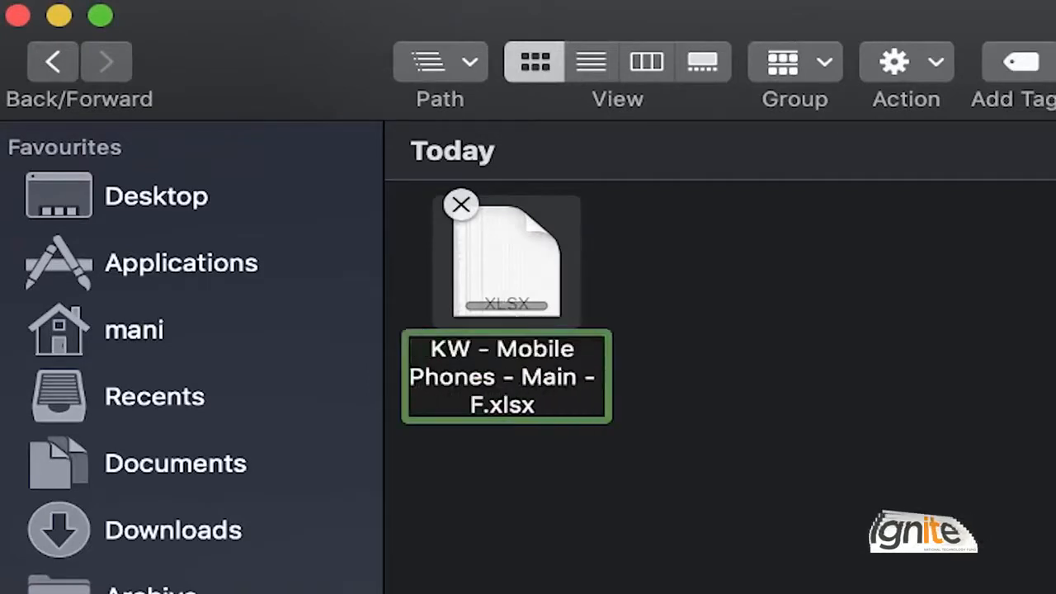
type("ed")
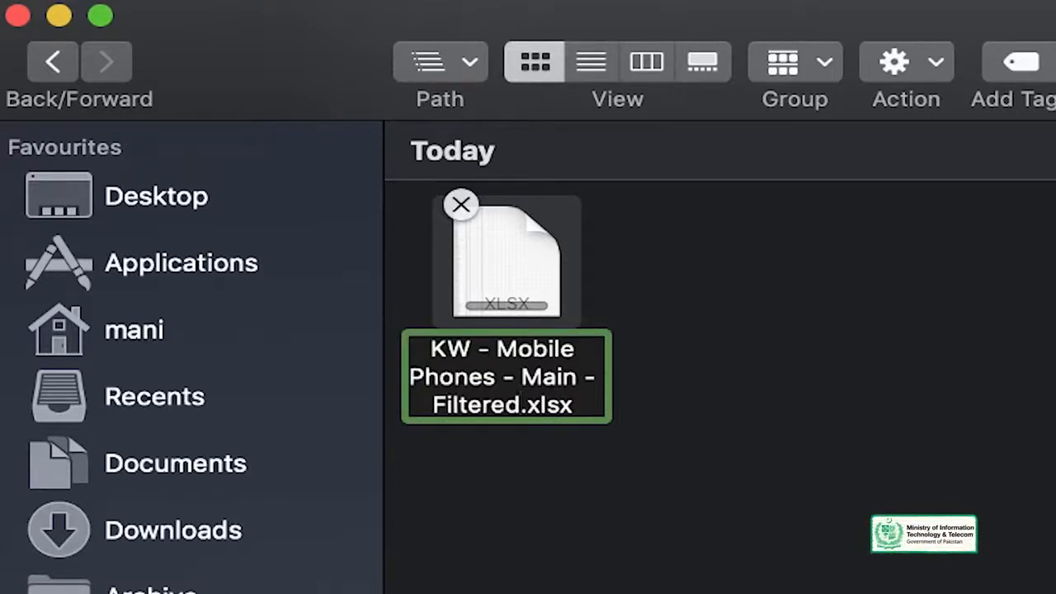
key("alt+shift+Left")
type("Cleaned")
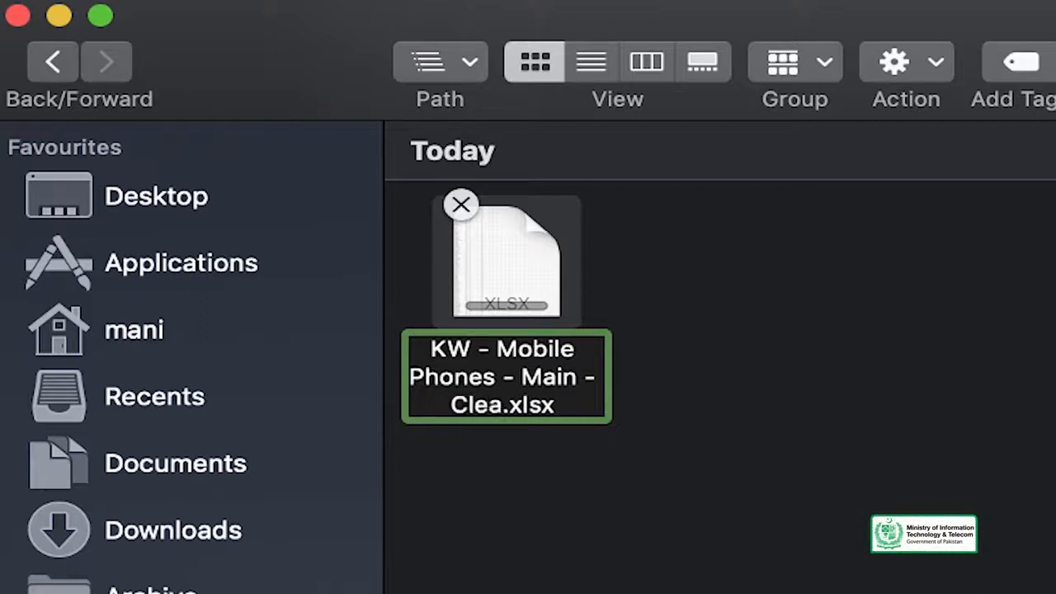
key("Return")
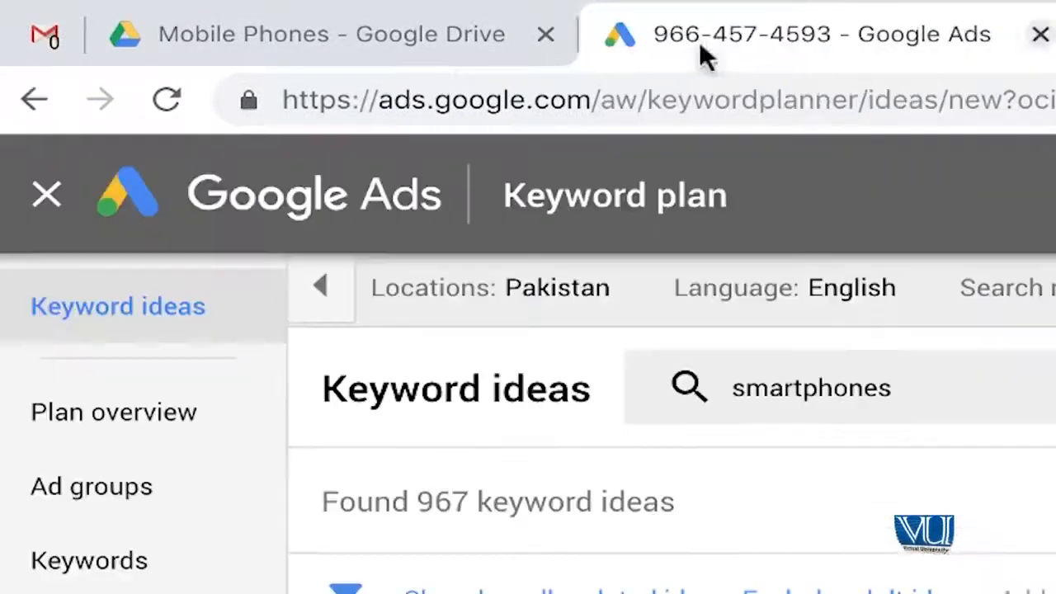
- Switch to Google Drive and upload "KW - Mobile Phones - Main - Cleaned.xlsx" from Downloads to the Mobile Phones folder
left_click(424, 19)
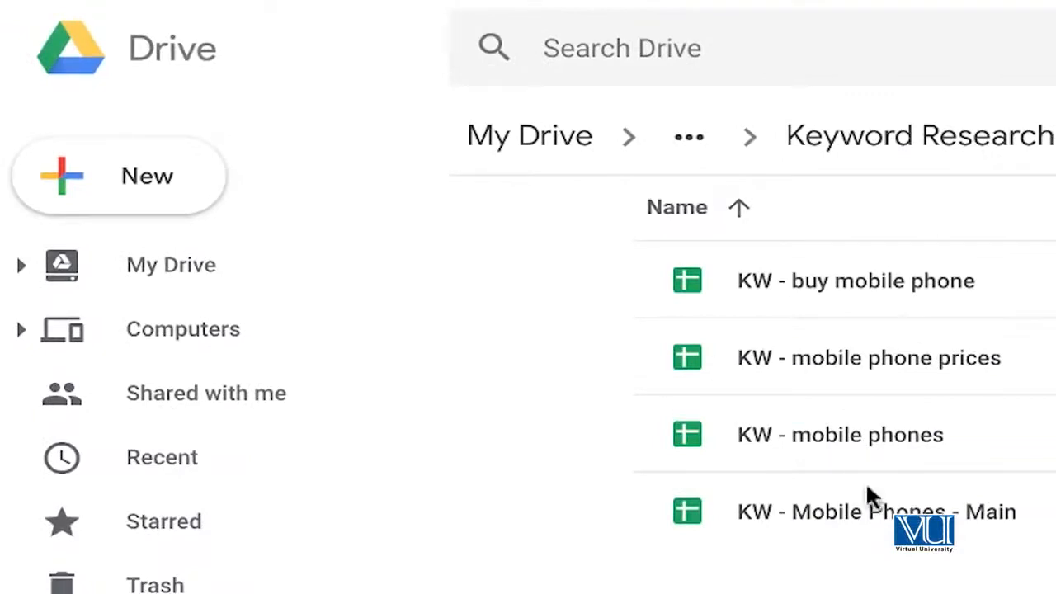
left_click(162, 177)
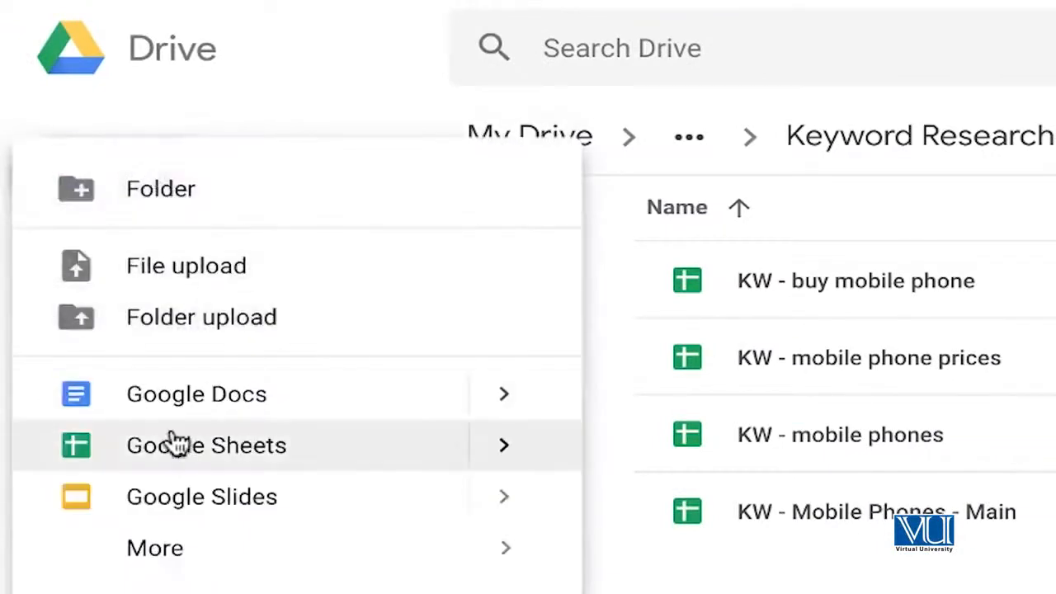
left_click(192, 275)
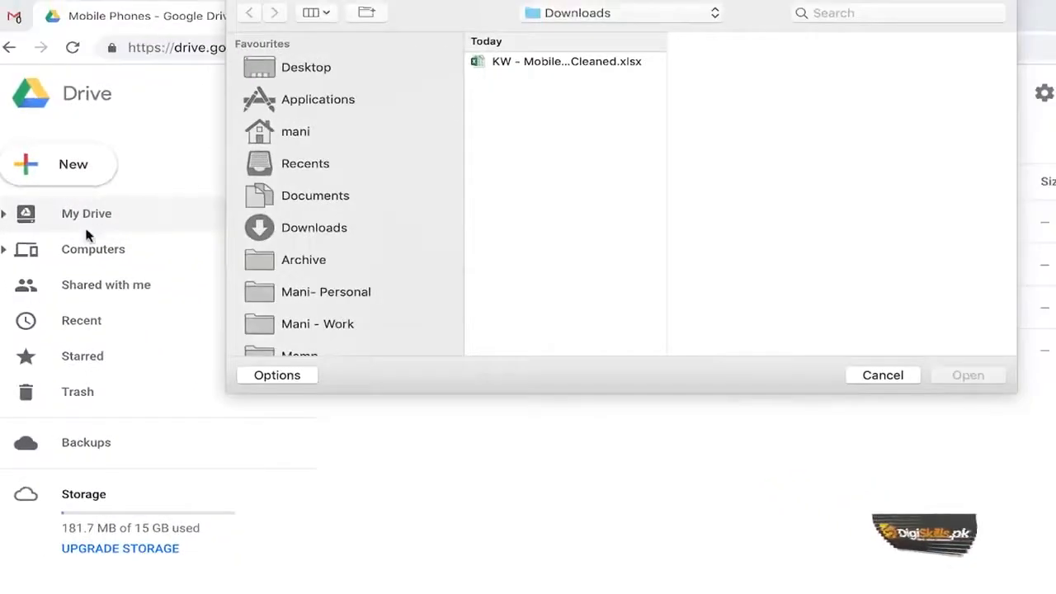
left_click(575, 66)
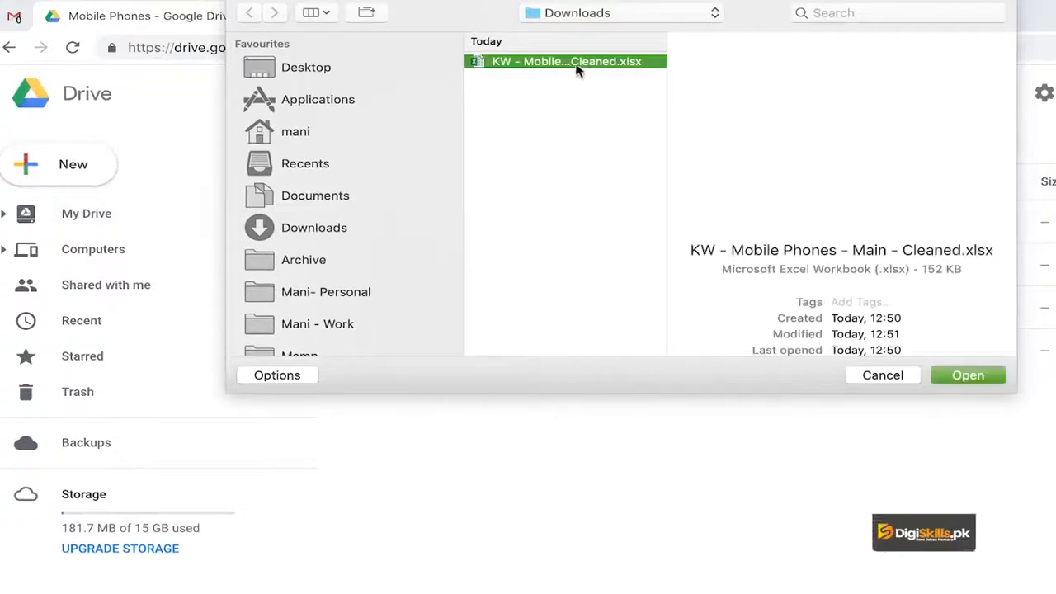
left_click(961, 376)
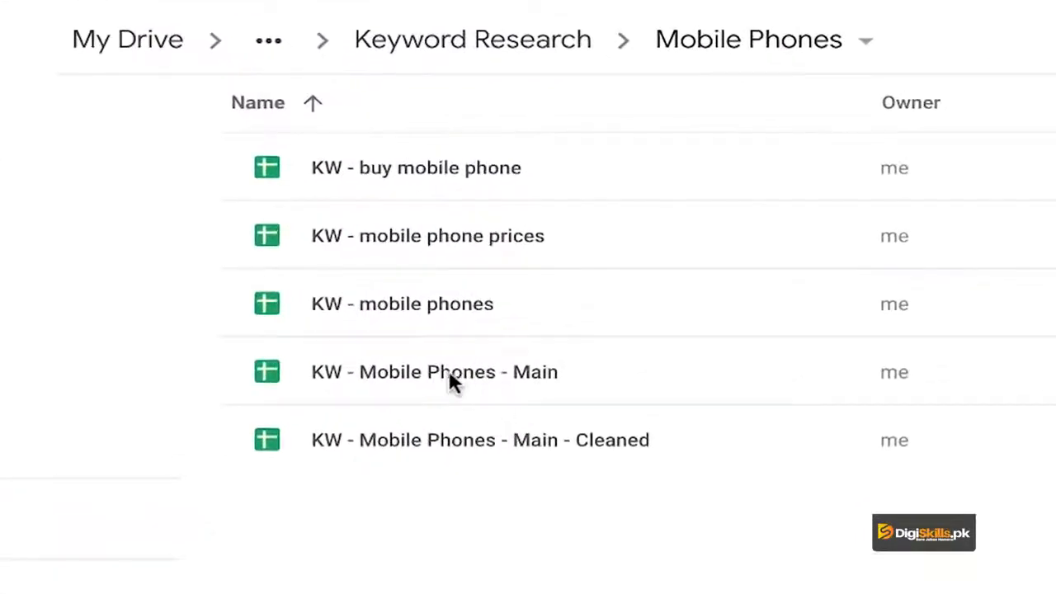
- Open the "KW - Mobile Phones - Main - Cleaned" spreadsheet from the Mobile Phones folder
left_click(449, 381)
left_click(471, 446)
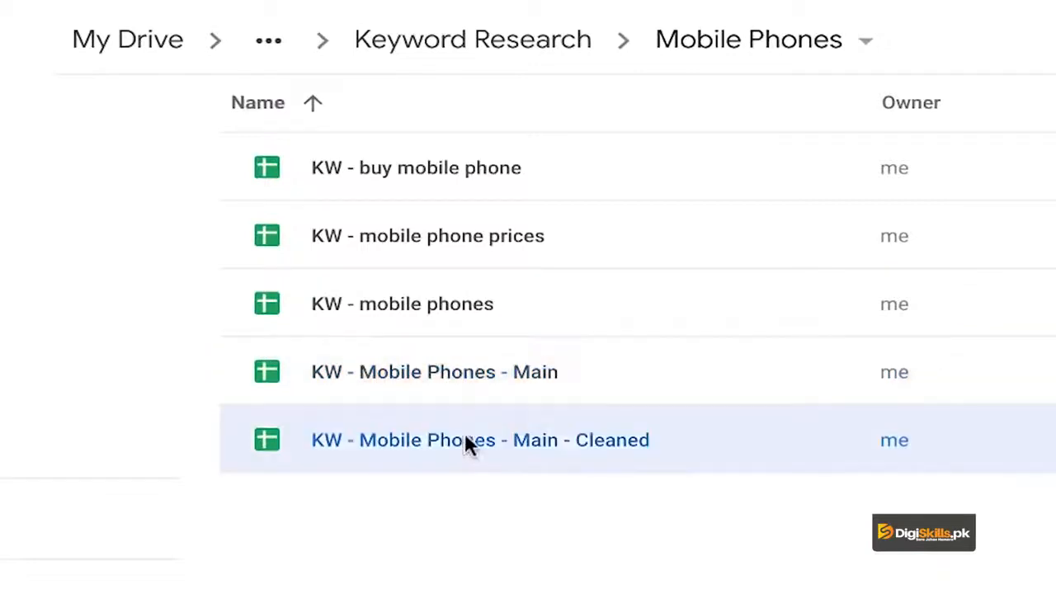
left_click(472, 385)
left_click(483, 431)
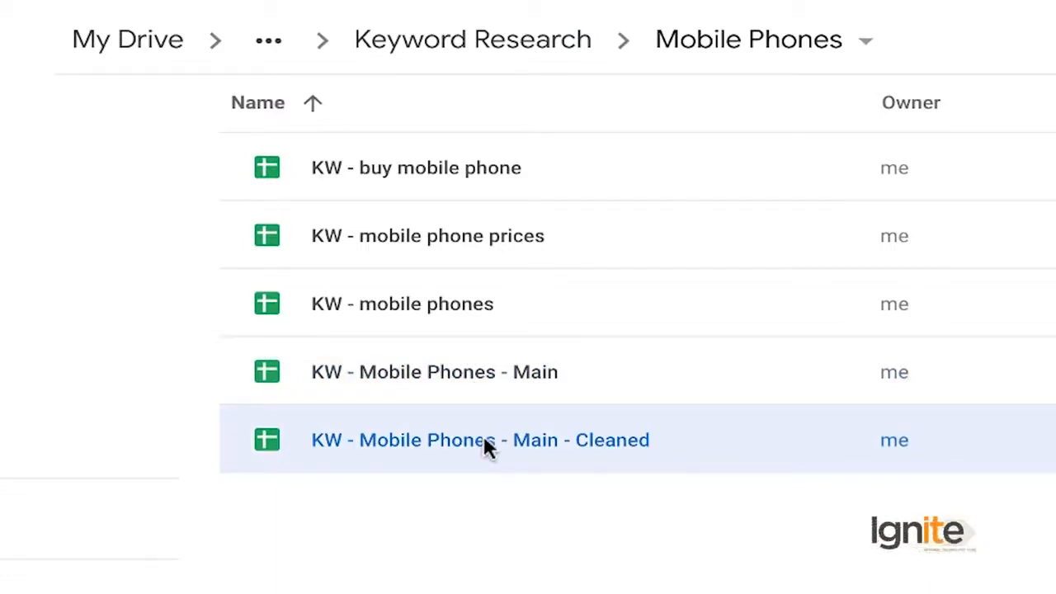
left_click(497, 386)
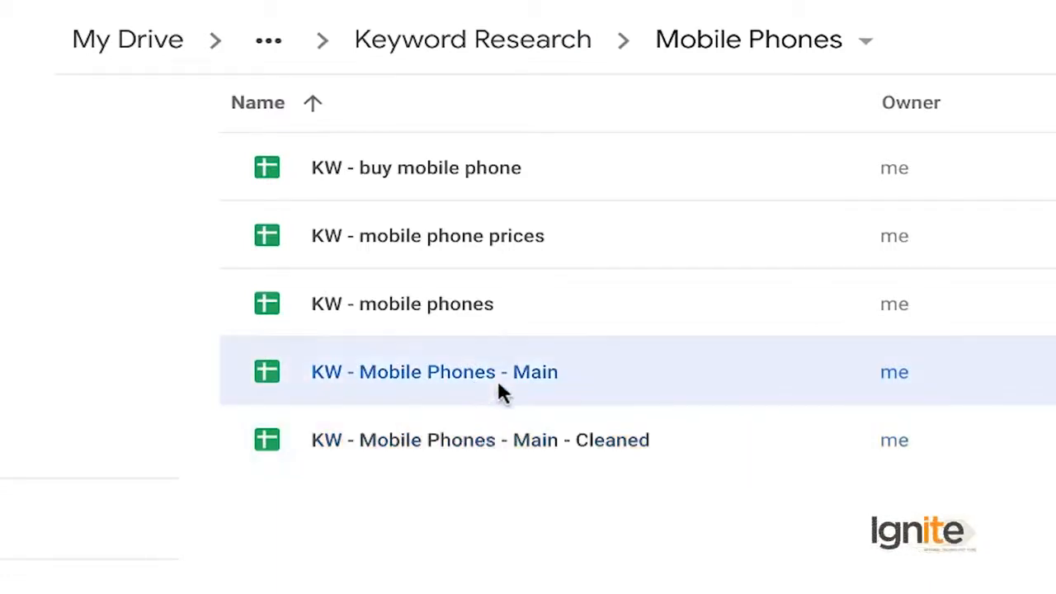
left_click(505, 442)
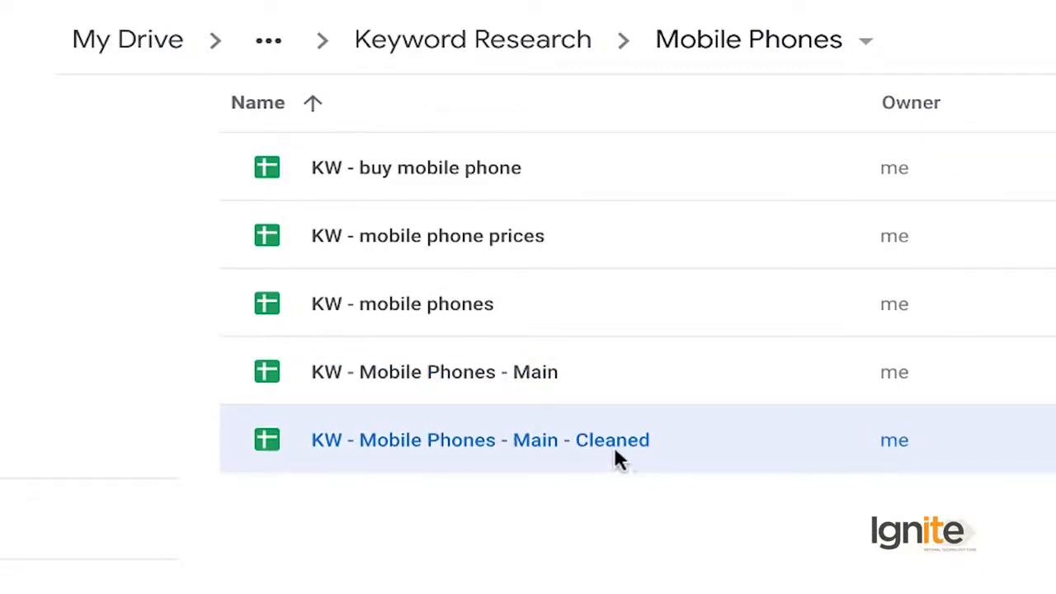
double_click(503, 448)
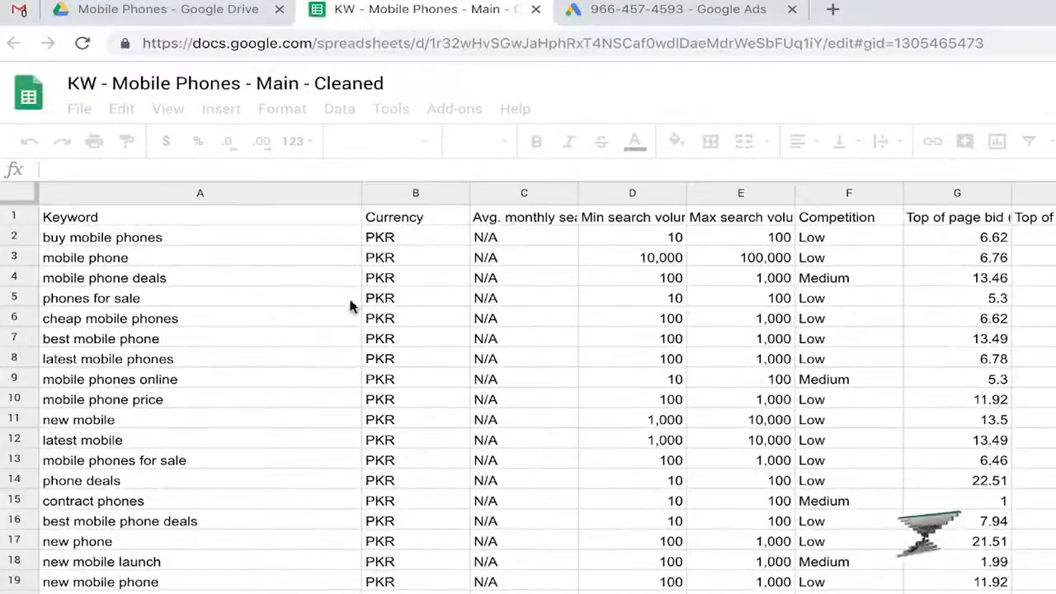
left_click(298, 272)
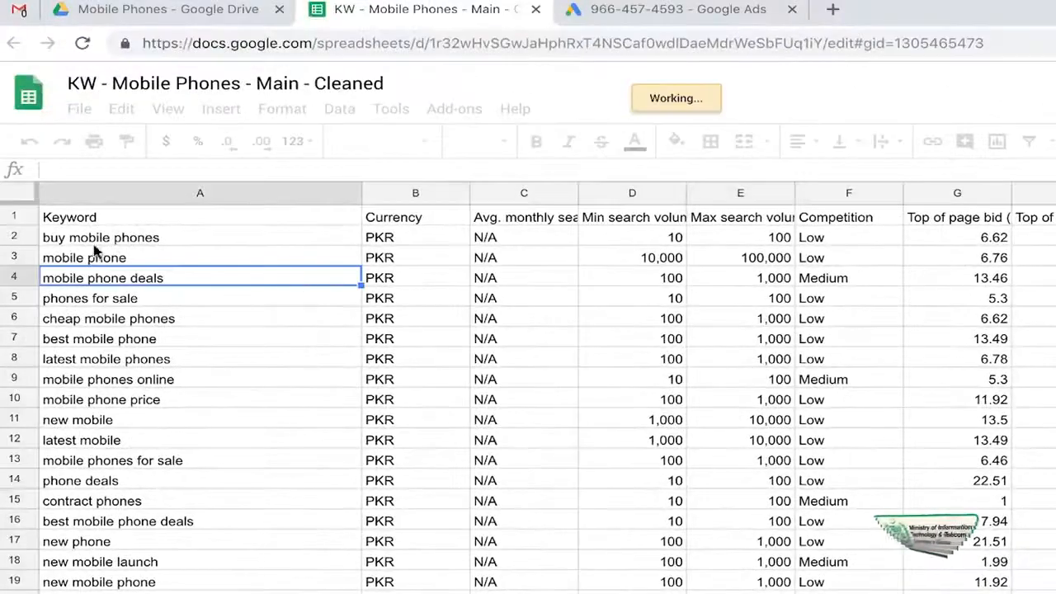
- Freeze row 1 as the header row and check the header while scrolling through the keywords
left_click(150, 223)
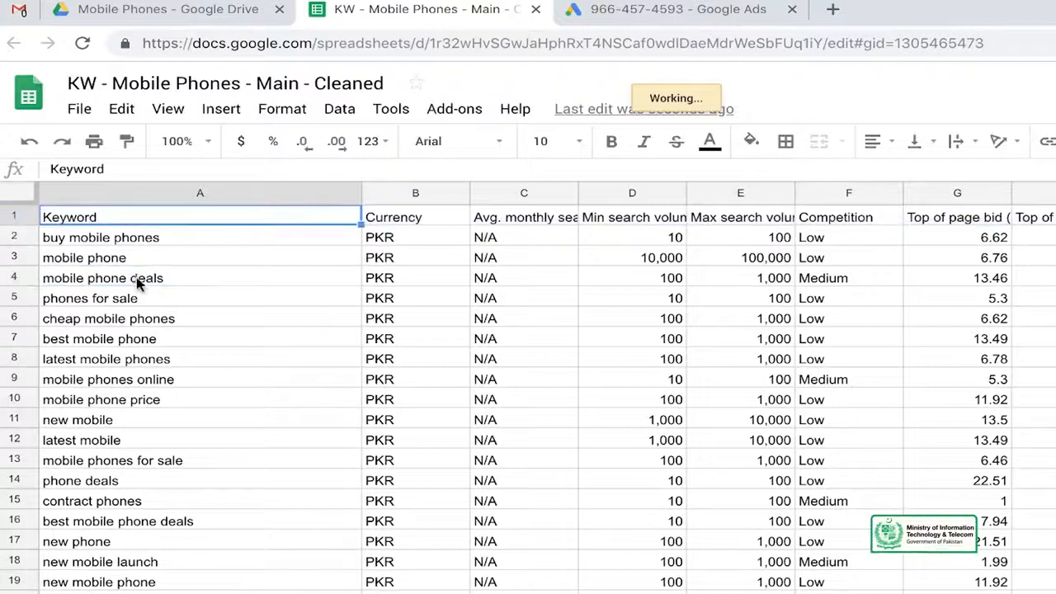
left_click(168, 263)
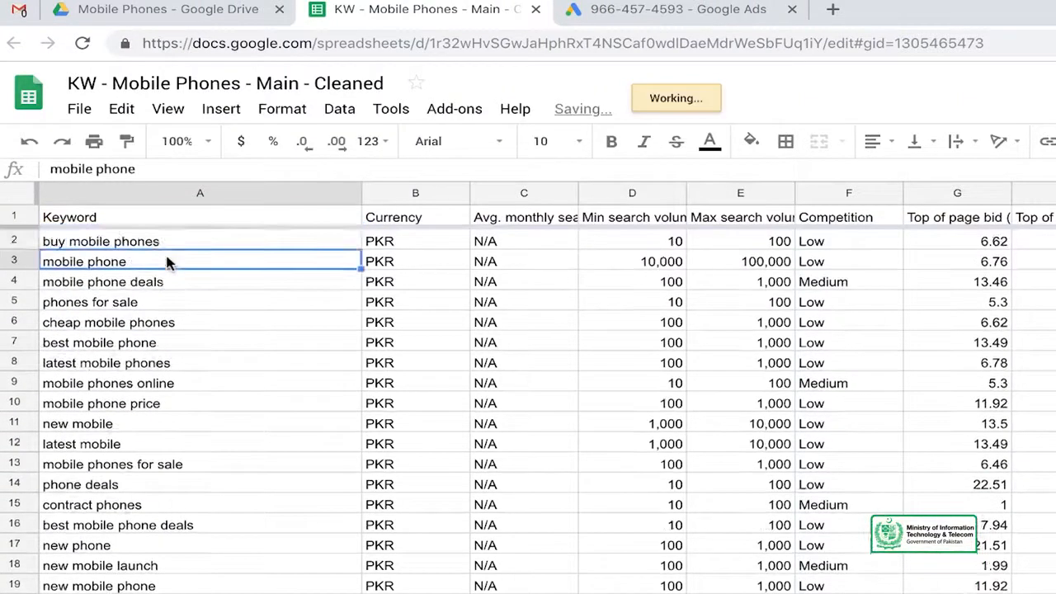
scroll(168, 263, "down", 3)
scroll(167, 262, "up", 3)
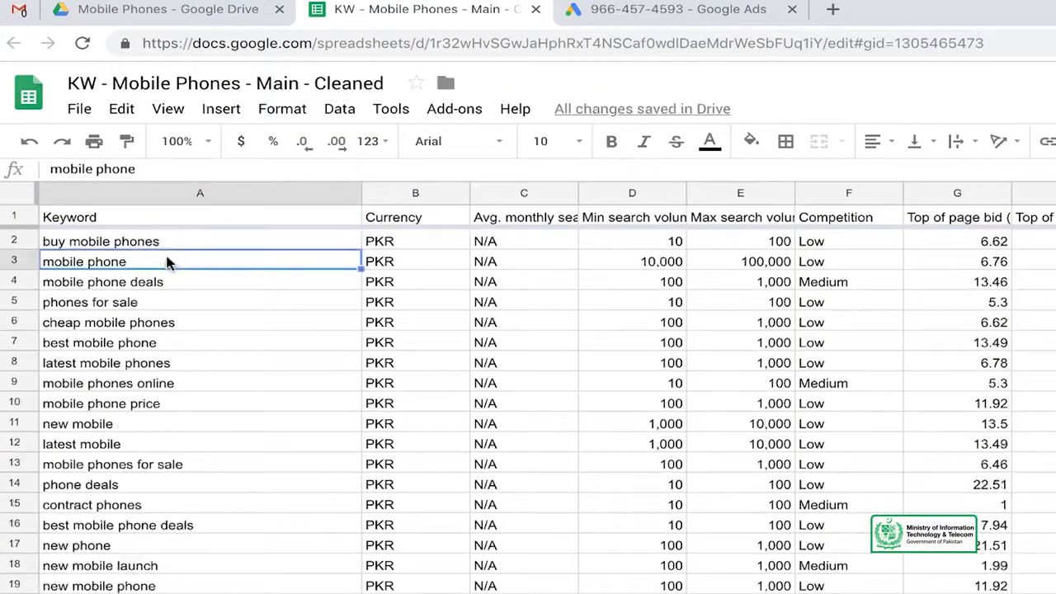
scroll(167, 263, "down", 4)
scroll(167, 262, "up", 4)
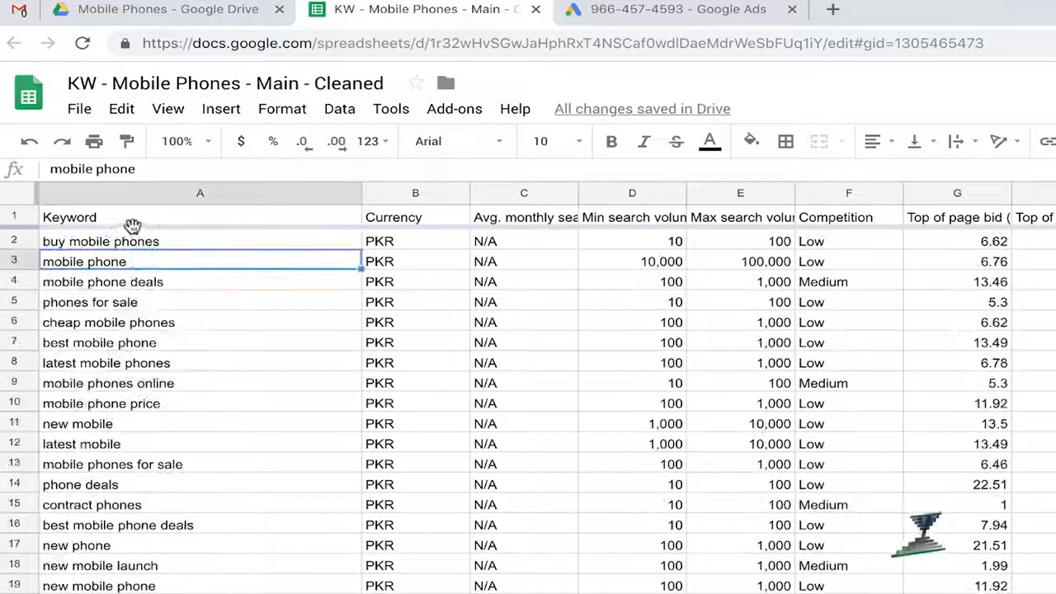
- Unfreeze row 1 and go through the keyword list without a fixed header
left_click_drag(25, 225, 19, 205)
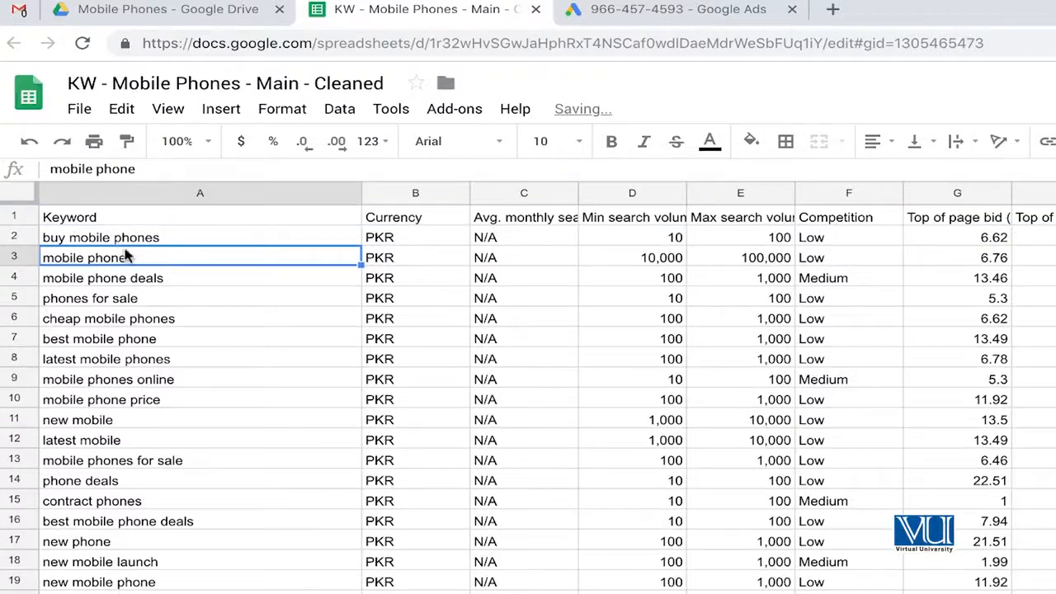
scroll(126, 257, "down", 20)
scroll(125, 257, "up", 10)
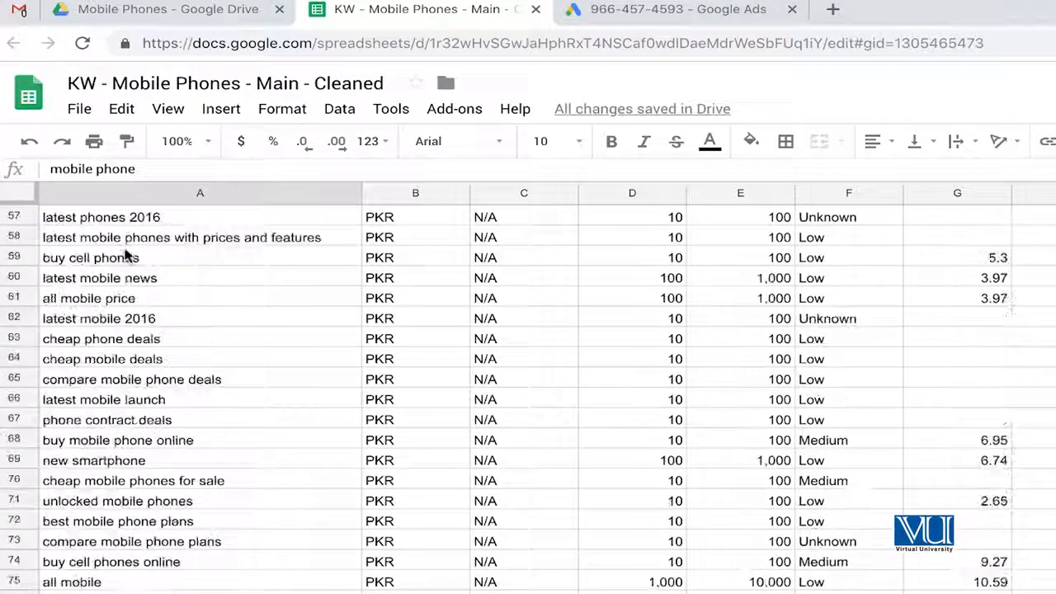
scroll(125, 257, "up", 18)
left_click(149, 239)
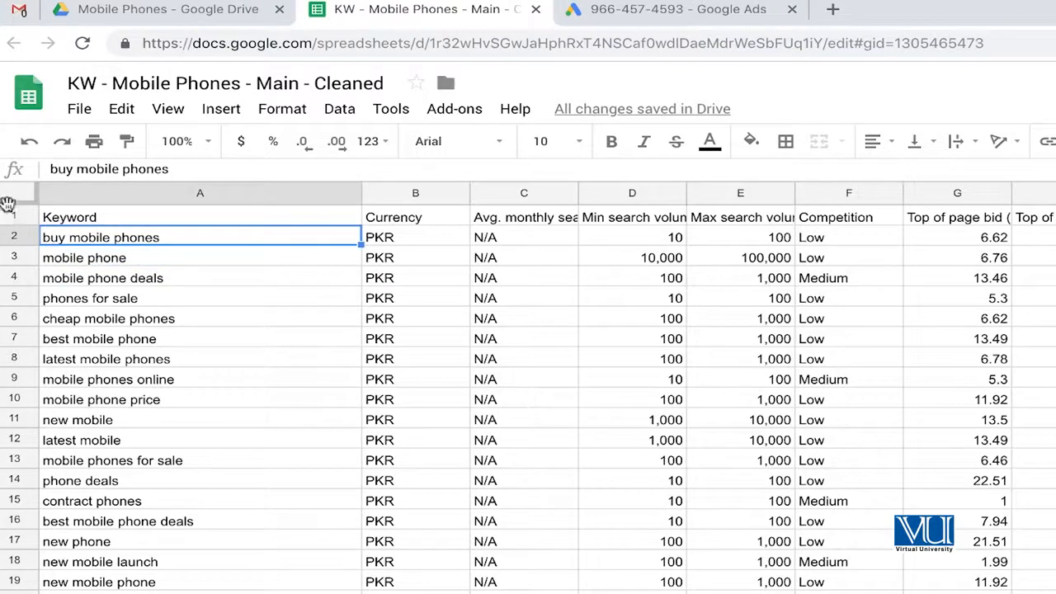
- Freeze row 1 again so the column headers stay fixed, and look through the keyword list
left_click_drag(7, 204, 10, 219)
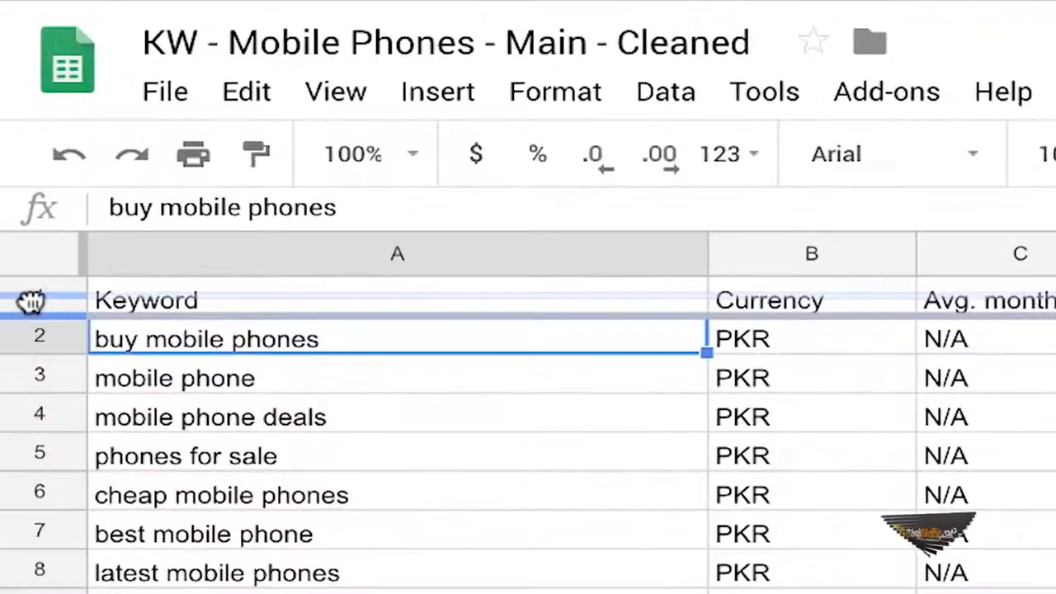
left_click_drag(31, 301, 33, 311)
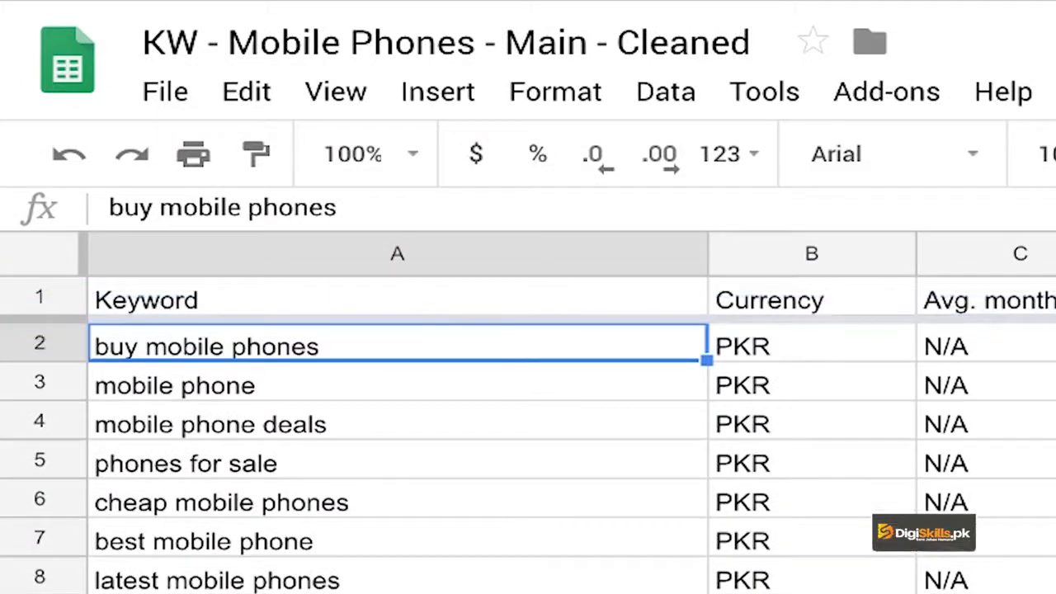
scroll(528, 453, "down", 20)
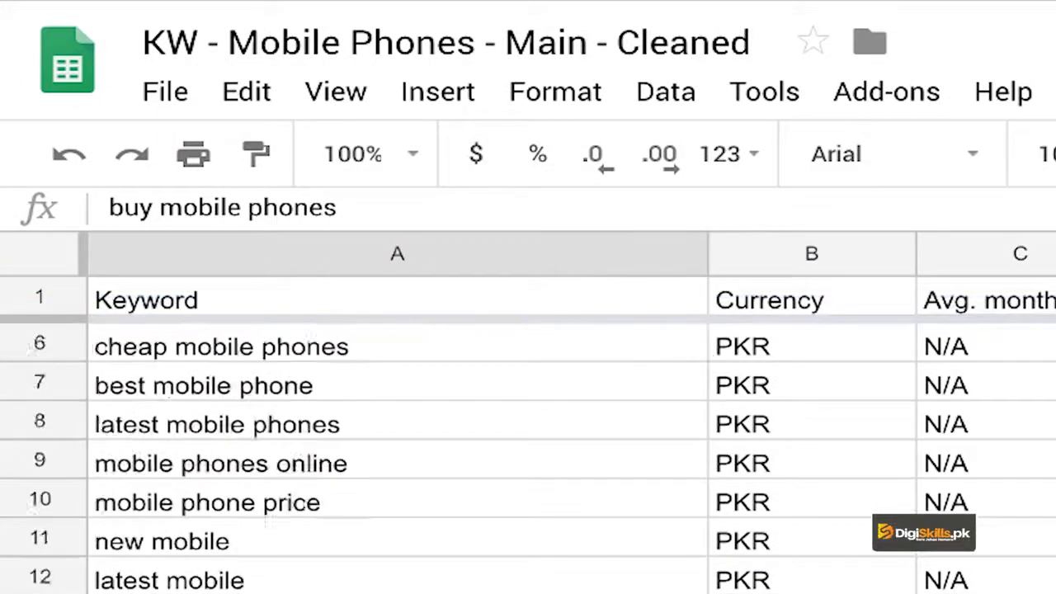
scroll(528, 454, "down", 20)
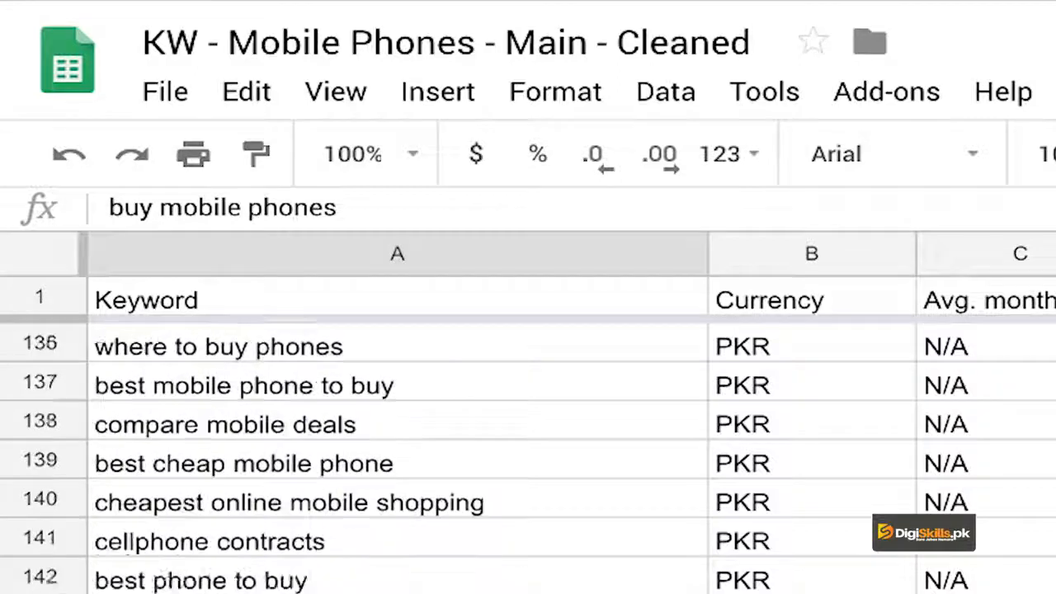
scroll(486, 456, "down", 7)
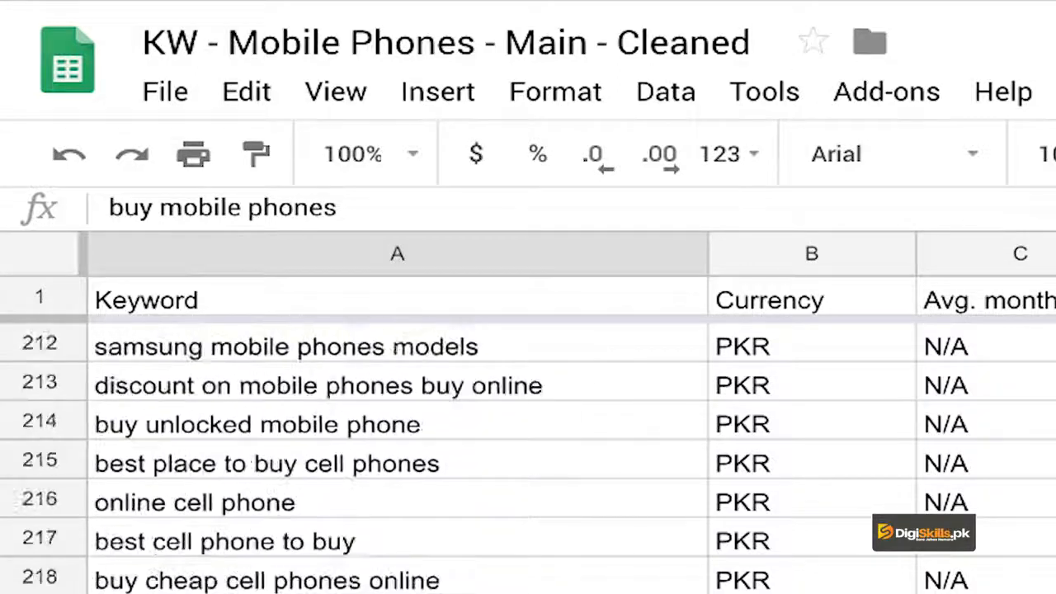
scroll(487, 456, "up", 20)
scroll(487, 453, "up", 20)
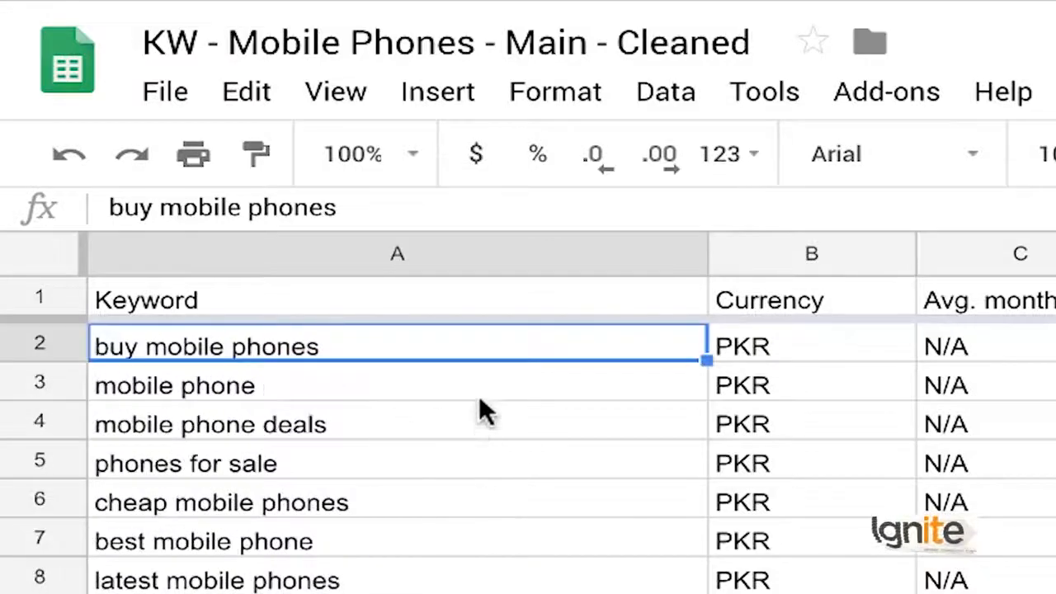
- Insert a new column before the Keyword column and enter # as its header
left_click(499, 252)
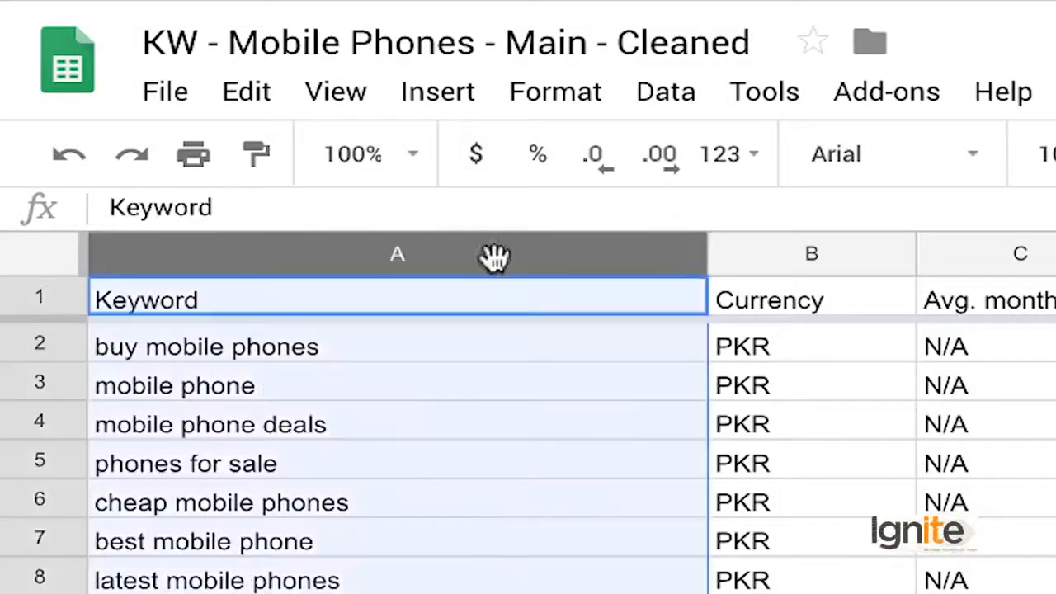
left_click(450, 92)
left_click(397, 340)
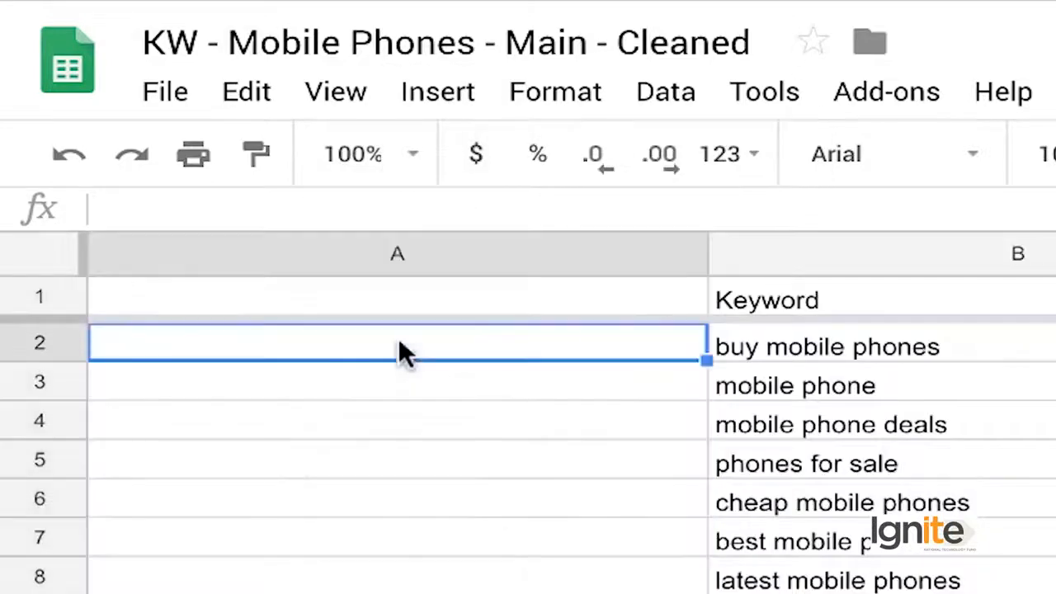
key("Up")
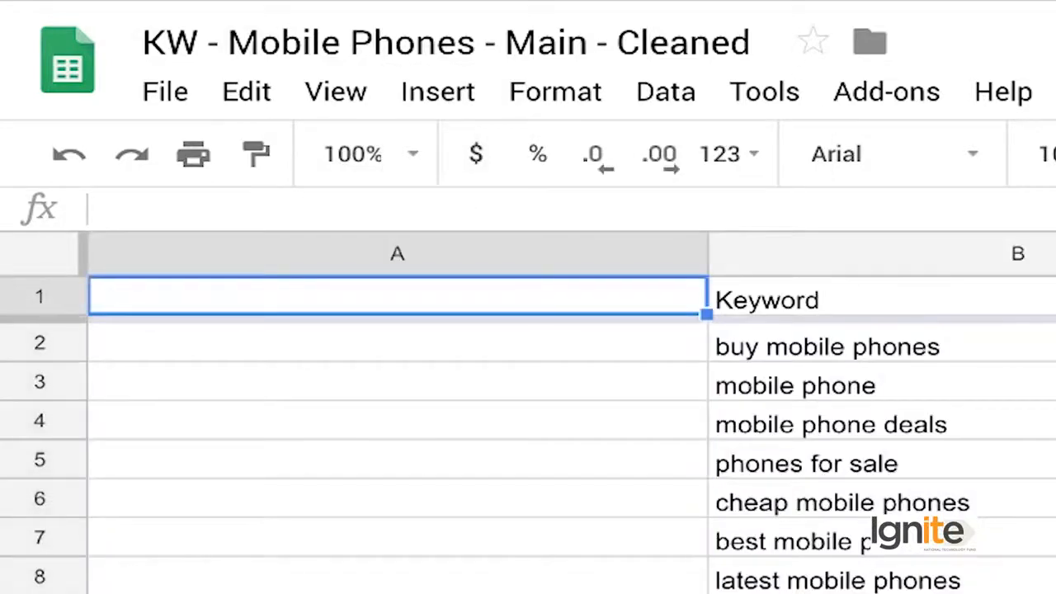
type("#")
key("Return")
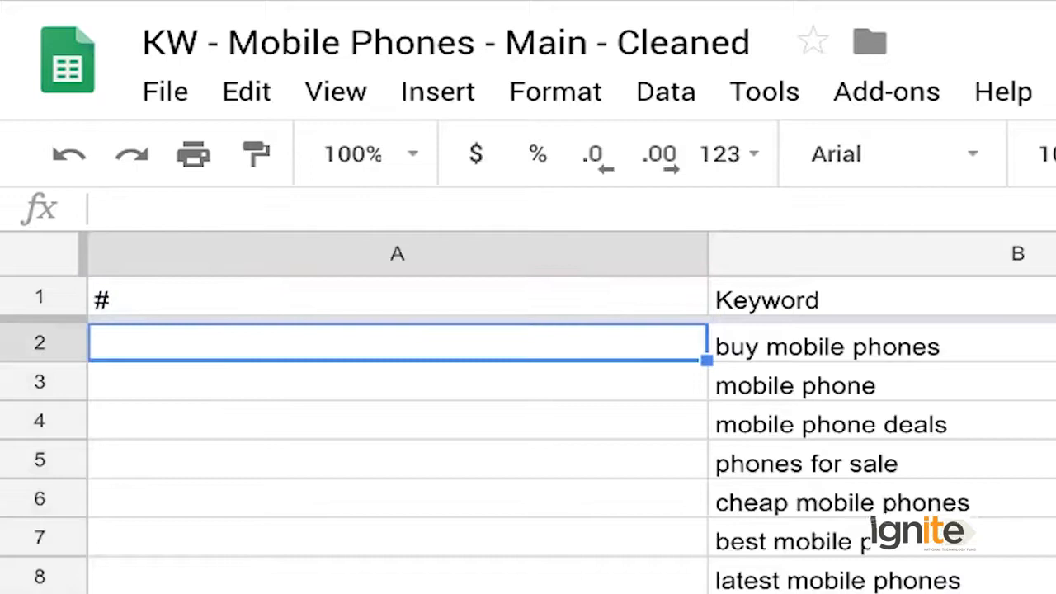
- Enter 1 and 2 in A2 and A3 and fill the number series down beside all keywords
type("12")
key("BackSpace")
key("Return")
type("2")
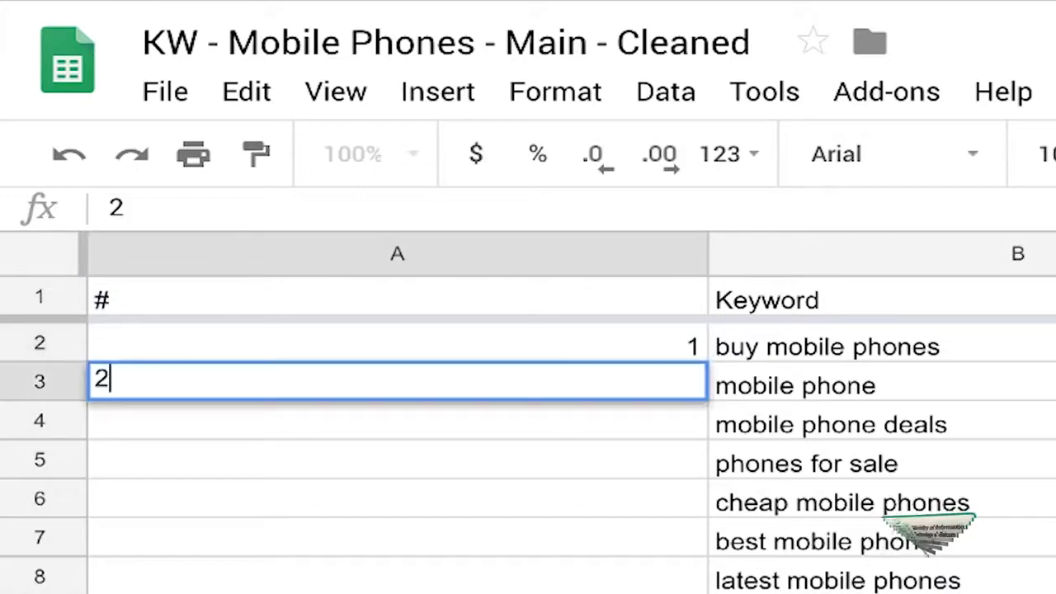
key("Return")
key("Up")
key("Up")
key("shift+Down")
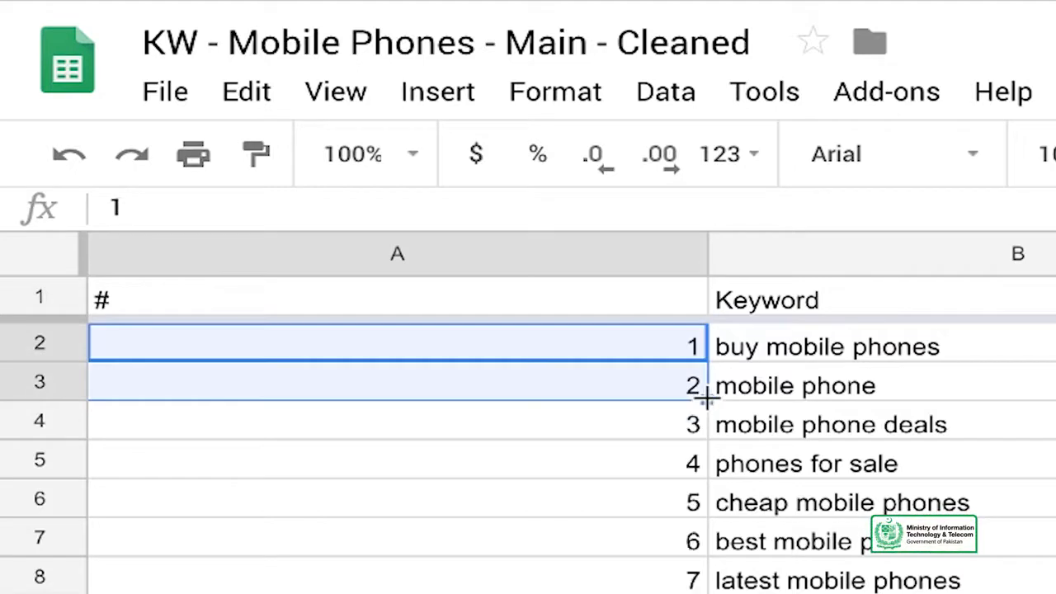
- Fit column A's width to its contents and check the numbering down the keyword list
double_click(705, 258)
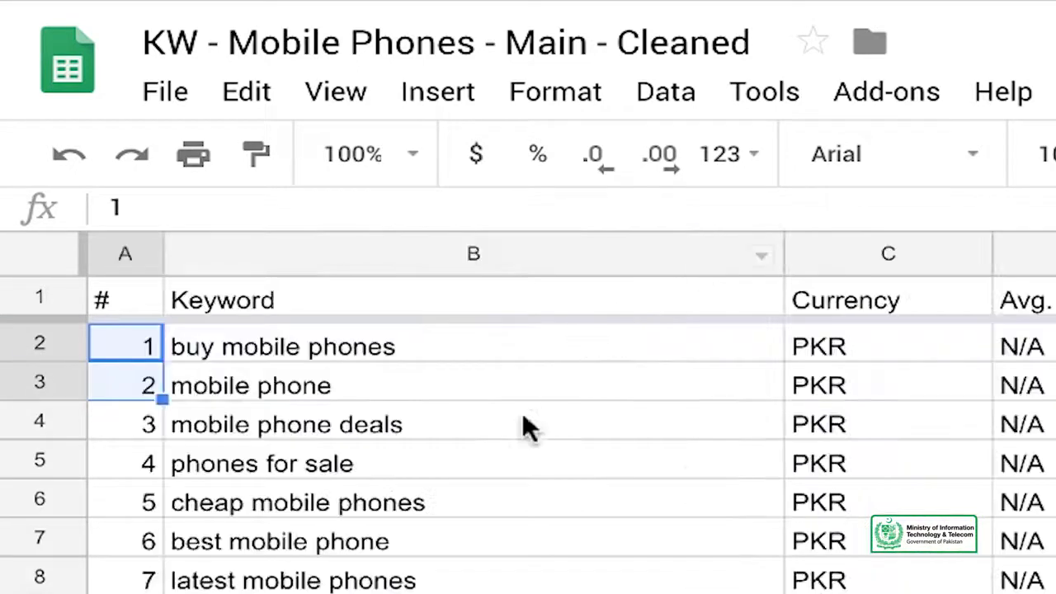
scroll(470, 459, "down", 10)
scroll(471, 459, "down", 15)
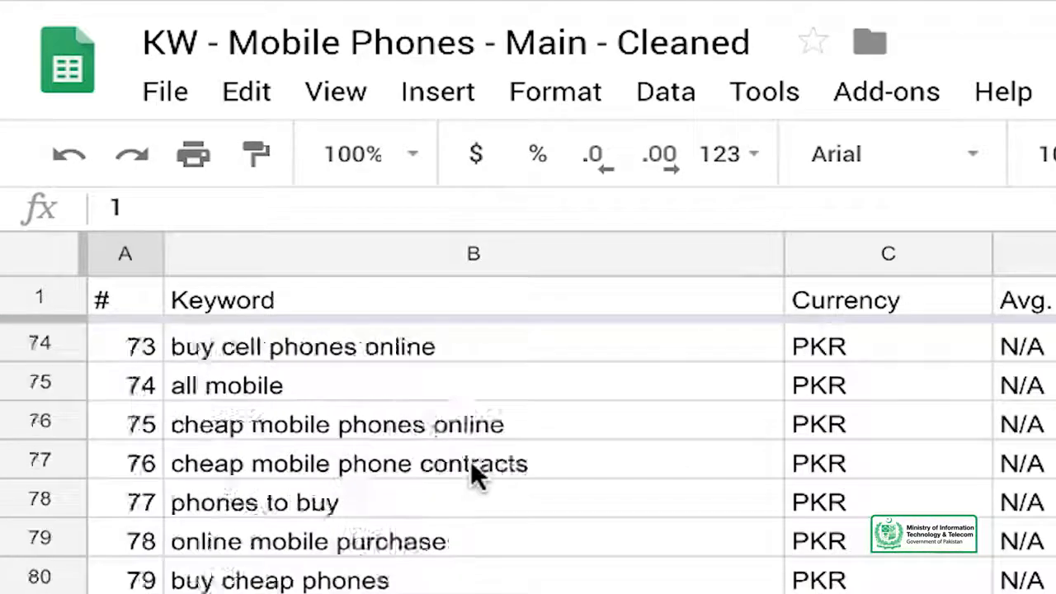
scroll(470, 459, "up", 20)
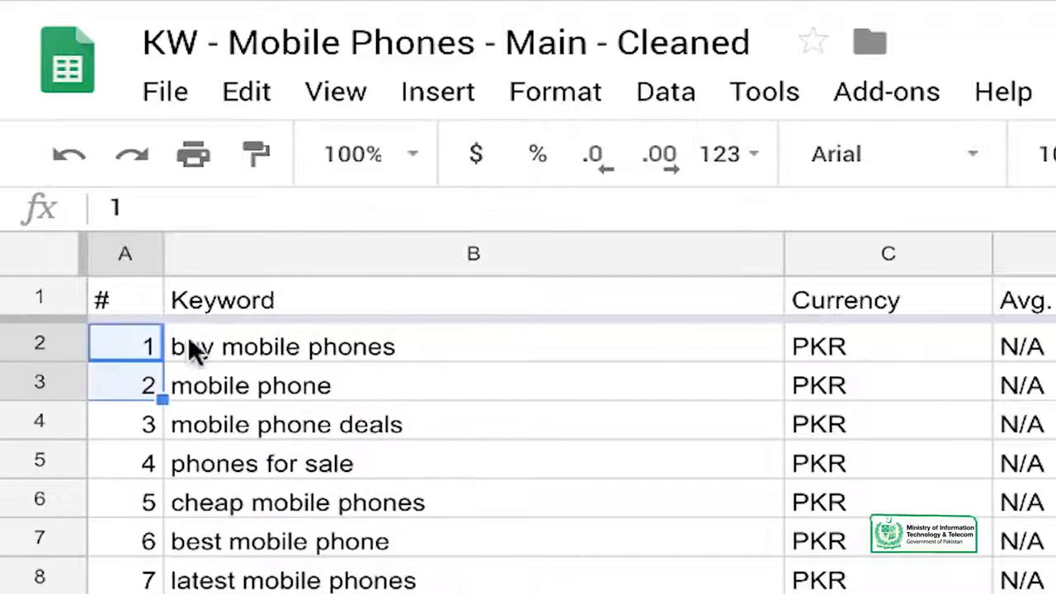
- Select the whole sheet and create a filter on it
left_click(35, 267)
left_click(669, 159)
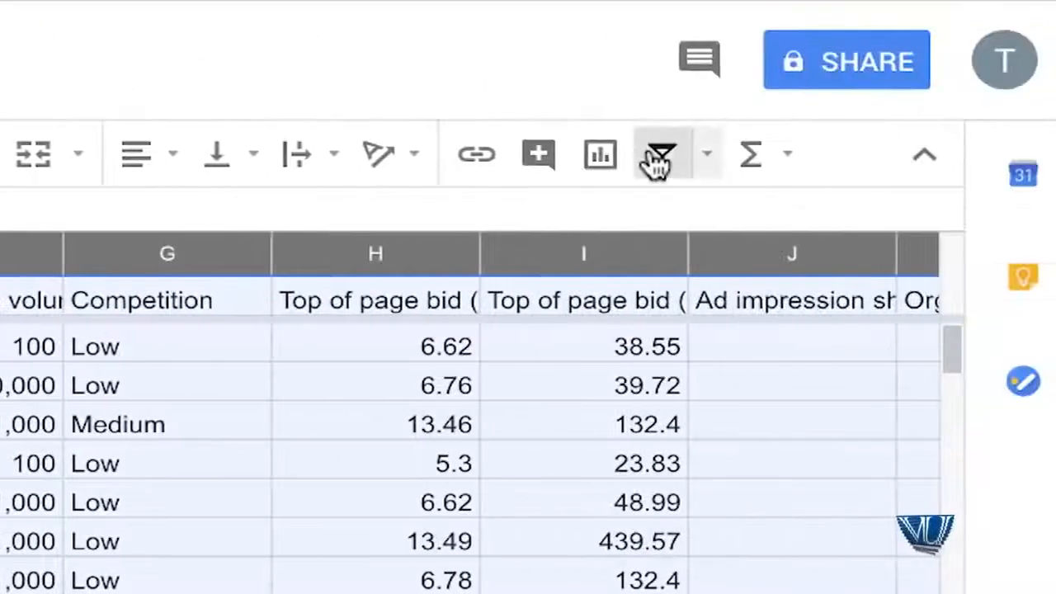
left_click(258, 317)
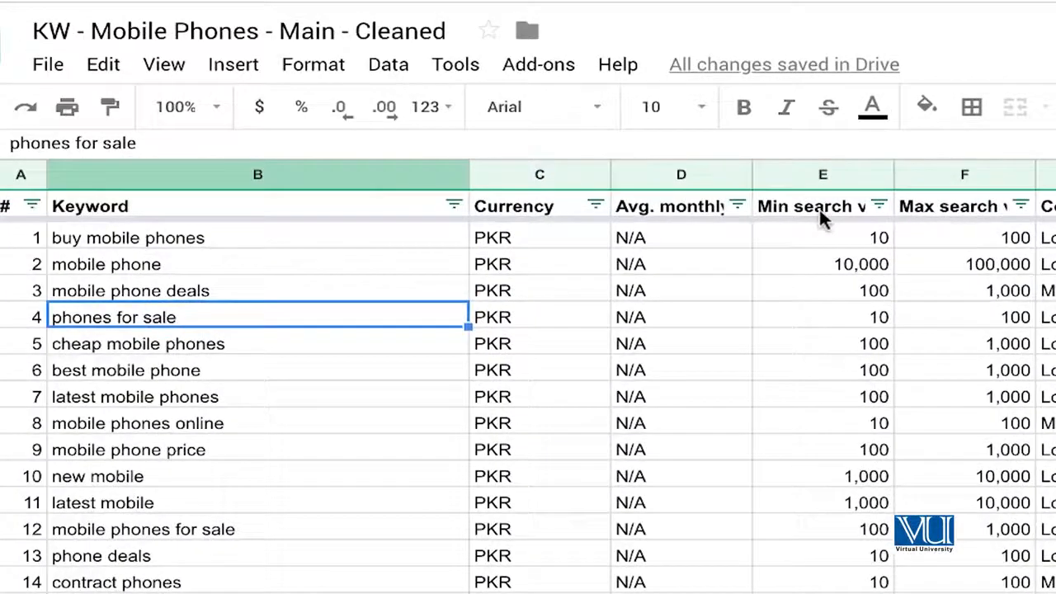
- Sort the filtered sheet by Min search volume in descending order (Z → A)
left_click(842, 213)
left_click(879, 206)
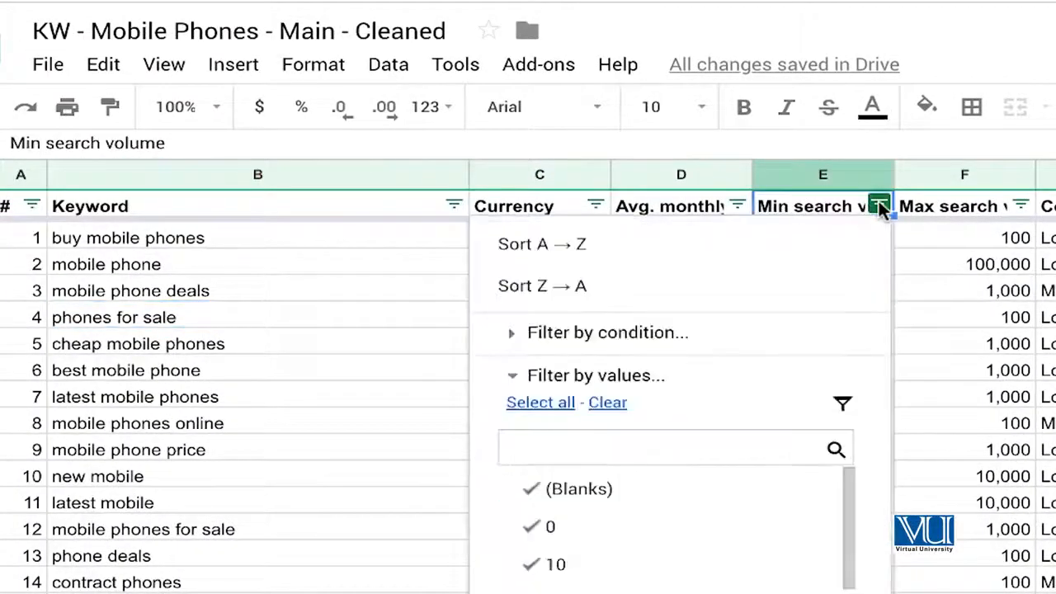
left_click(716, 281)
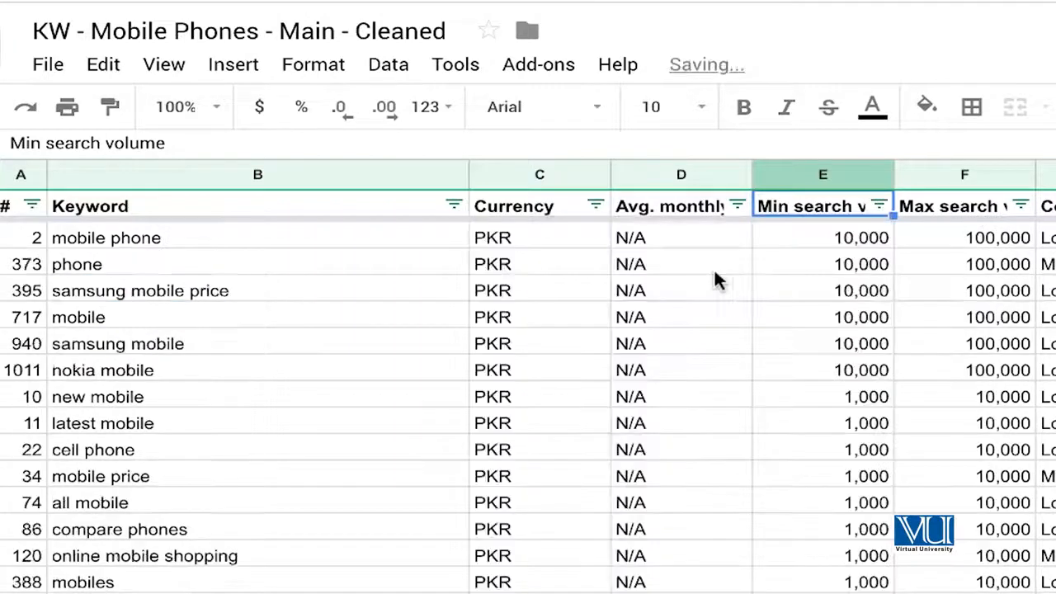
- Examine the sorted list to see which keywords have the highest minimum search volumes
left_click(831, 270)
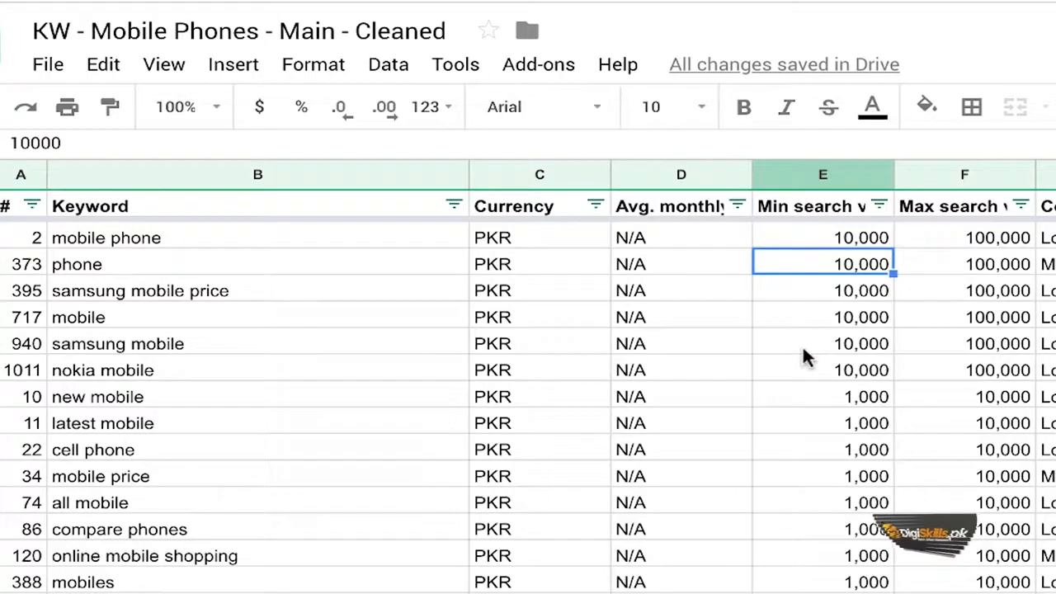
scroll(843, 416, "down", 1)
scroll(843, 417, "up", 1)
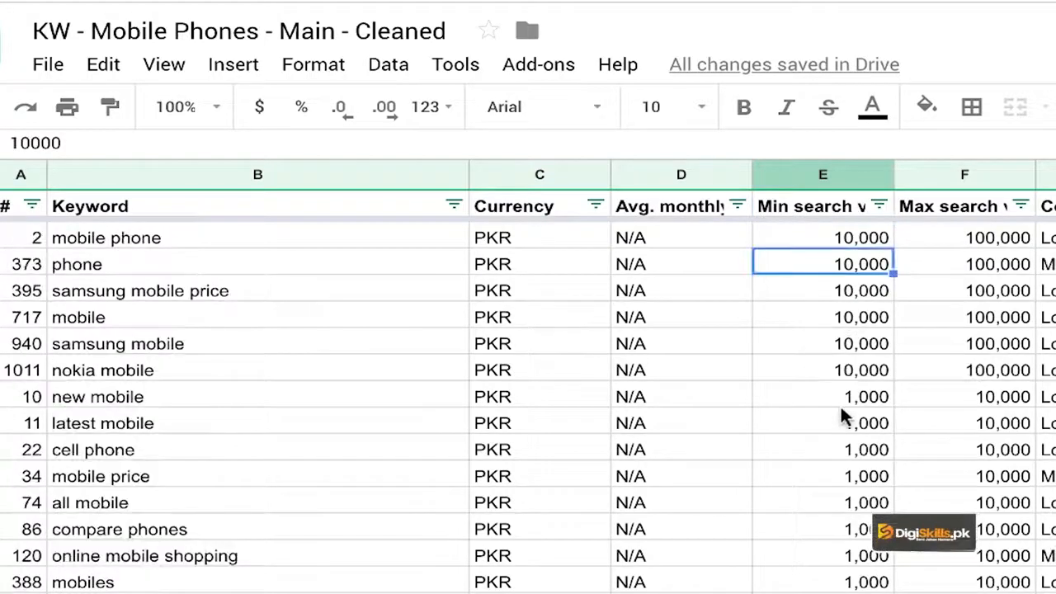
left_click(313, 291)
scroll(323, 484, "down", 2)
scroll(322, 483, "up", 2)
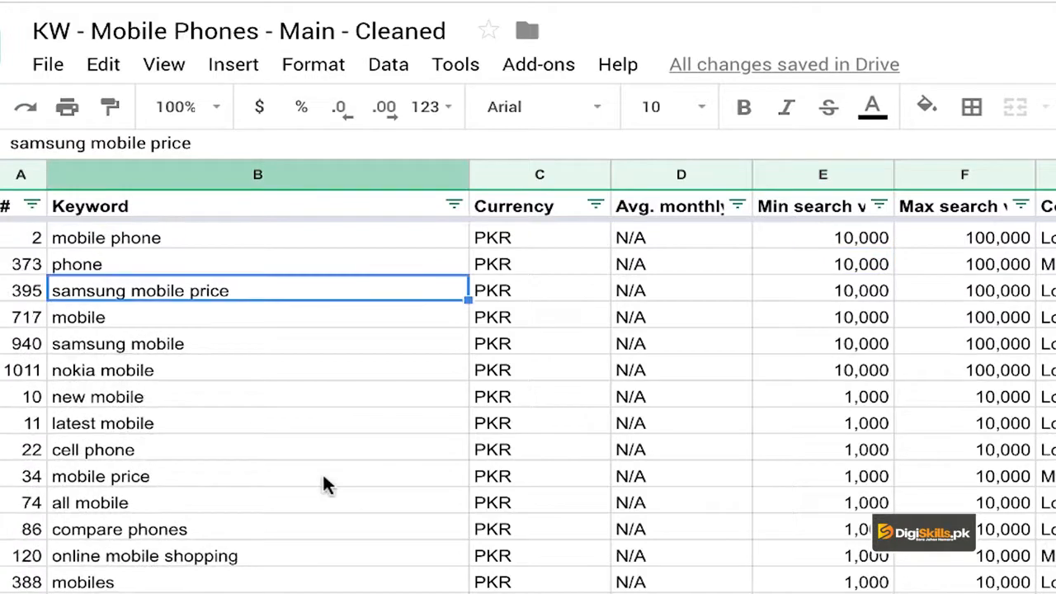
scroll(324, 479, "down", 1)
scroll(323, 478, "up", 1)
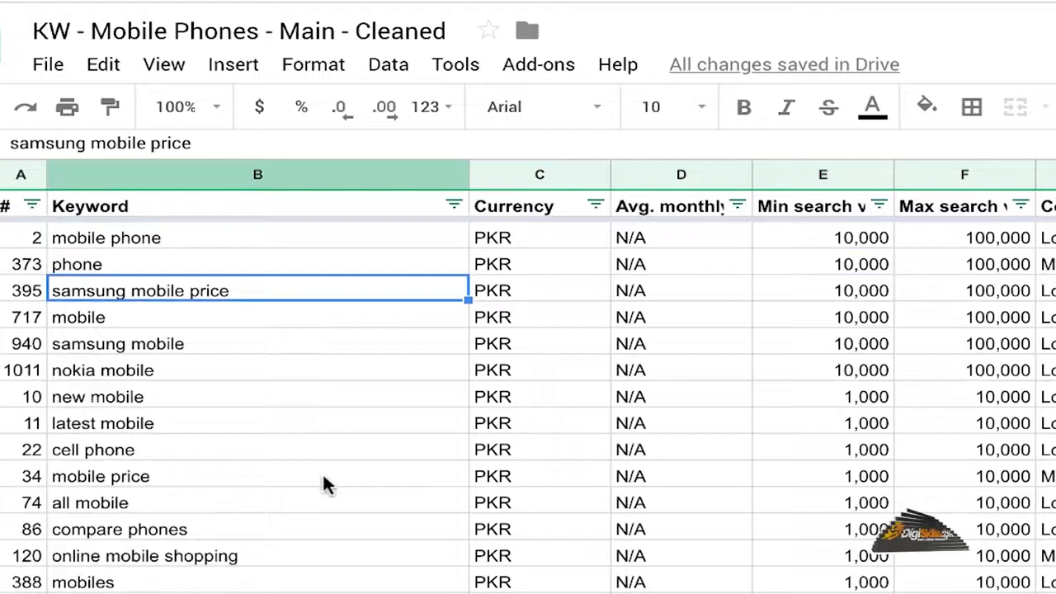